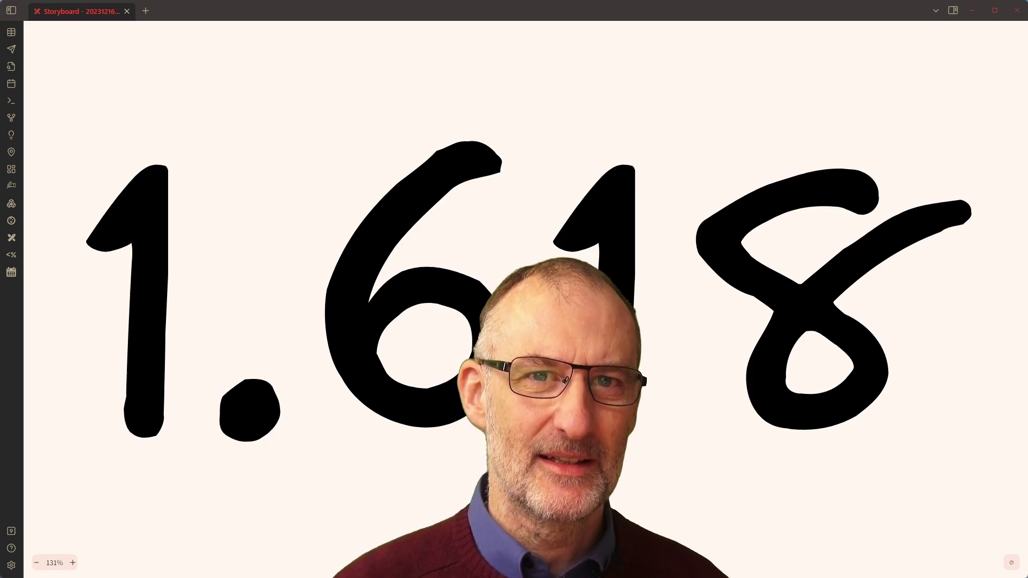
Advance past the 42 slide and the book covers slide to the golden-ratio word grid around phi.
{"action": "key", "text": "Right"}
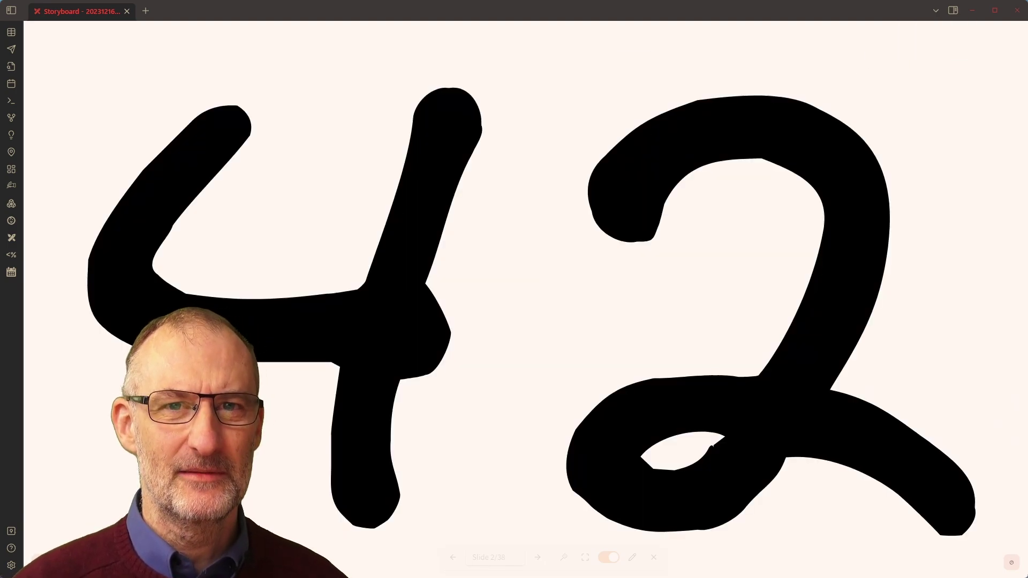
{"action": "key", "text": "Right"}
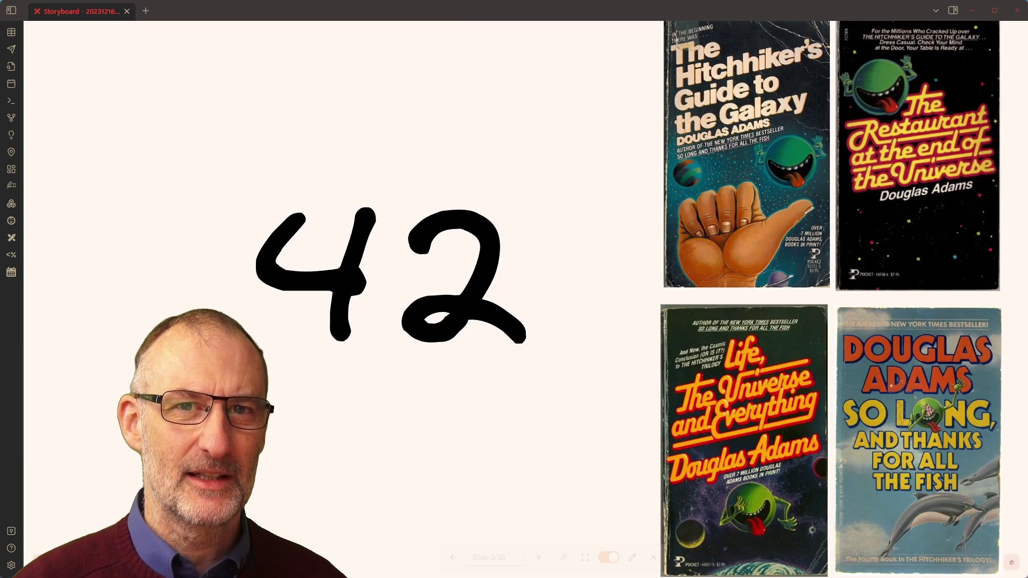
{"action": "key", "text": "Right"}
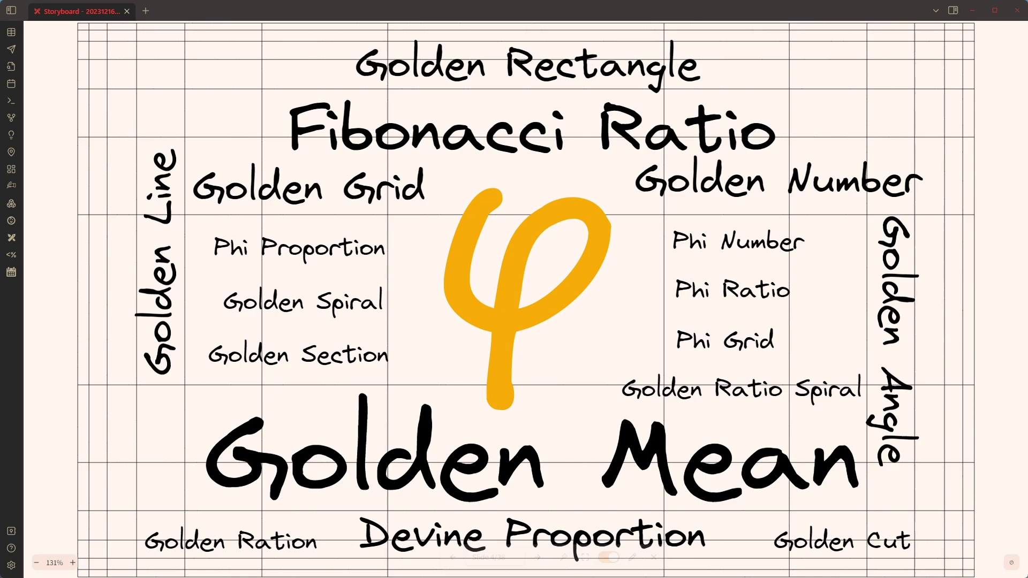
Advance through the galaxy, face profile, Parthenon, Taj Mahal and portrait spiral slides to the teal spiral illustration.
{"action": "key", "text": "Right"}
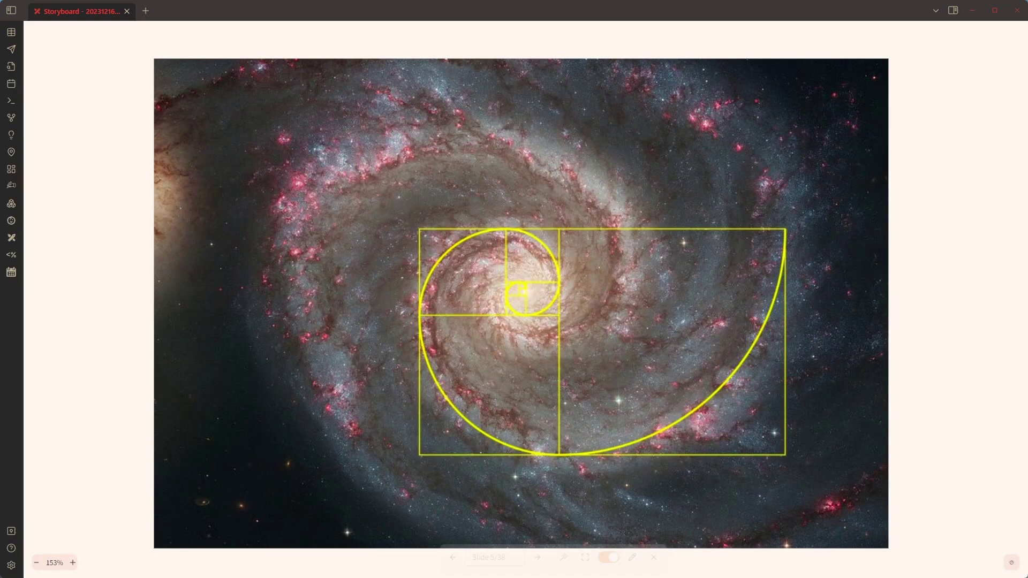
{"action": "key", "text": "Right"}
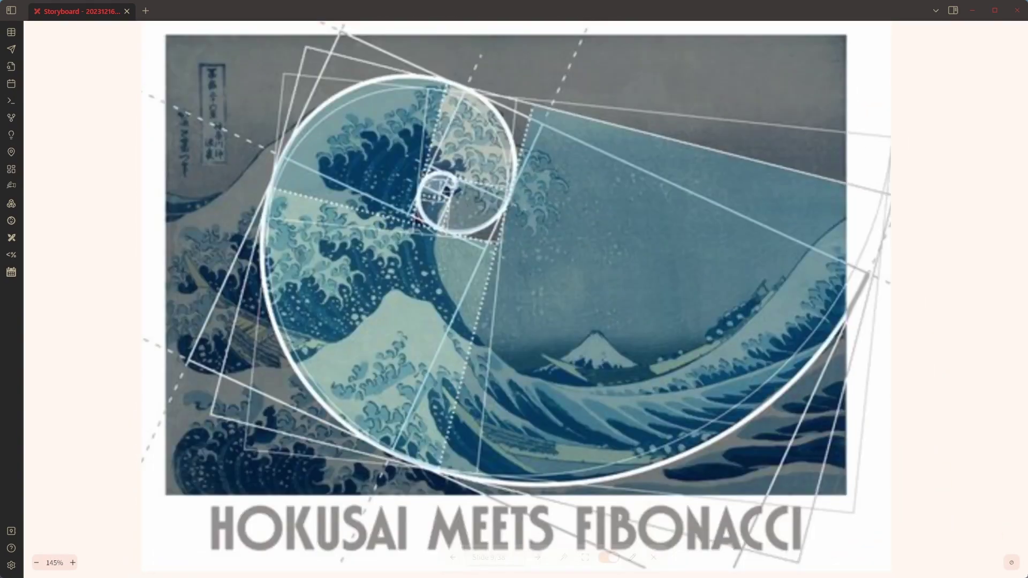
{"action": "key", "text": "Right"}
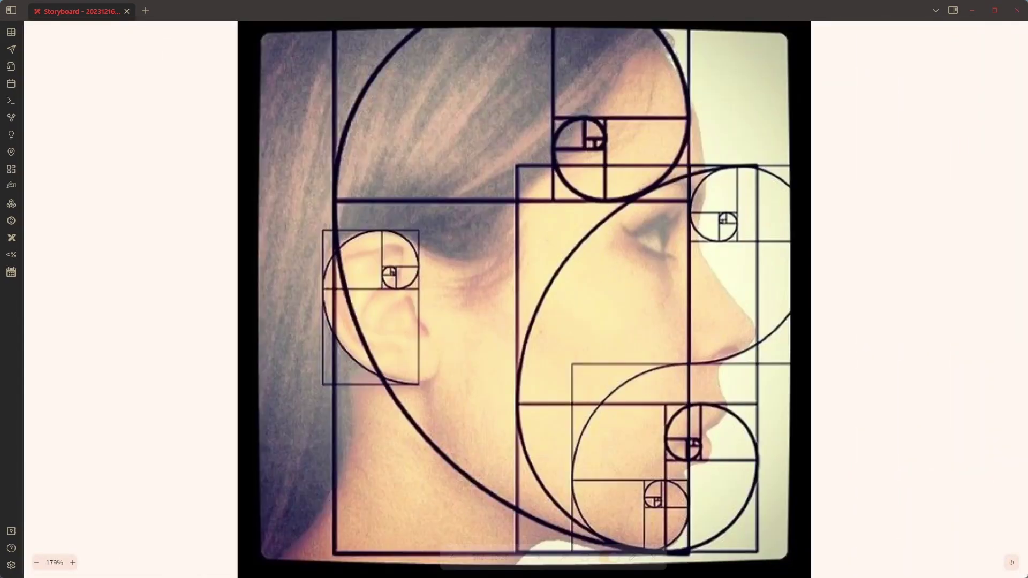
{"action": "key", "text": "Right"}
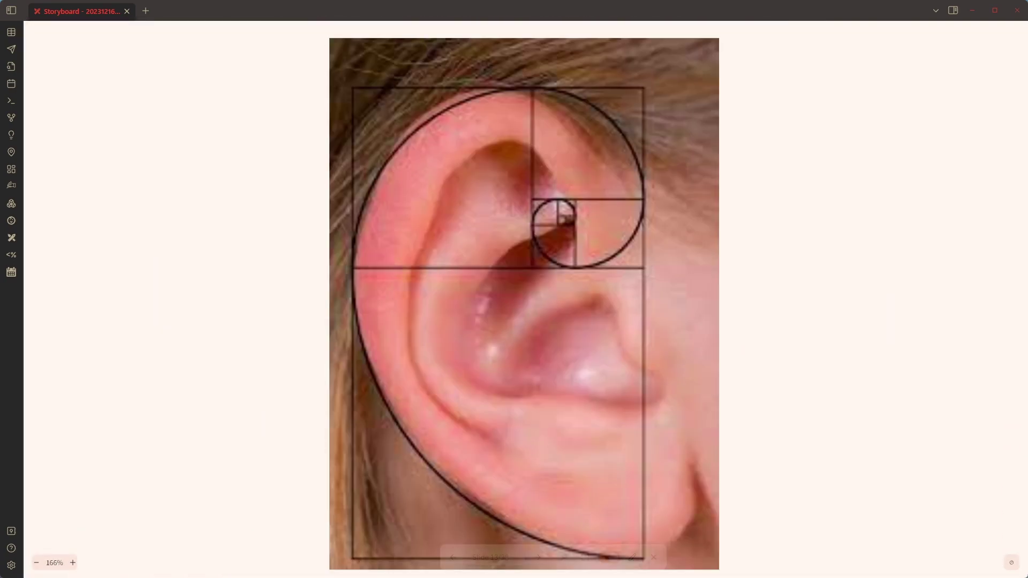
{"action": "key", "text": "Right"}
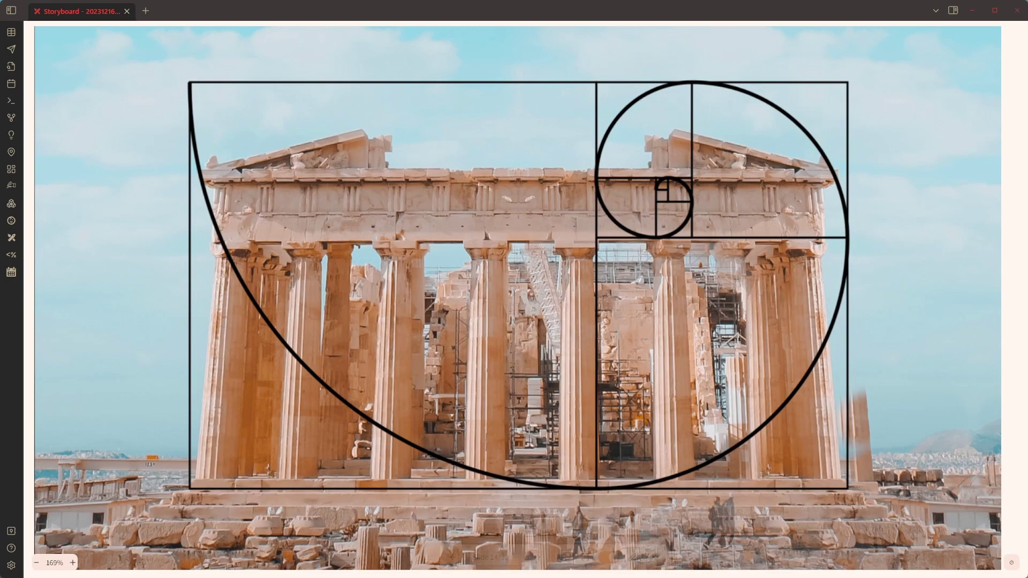
{"action": "key", "text": "Right"}
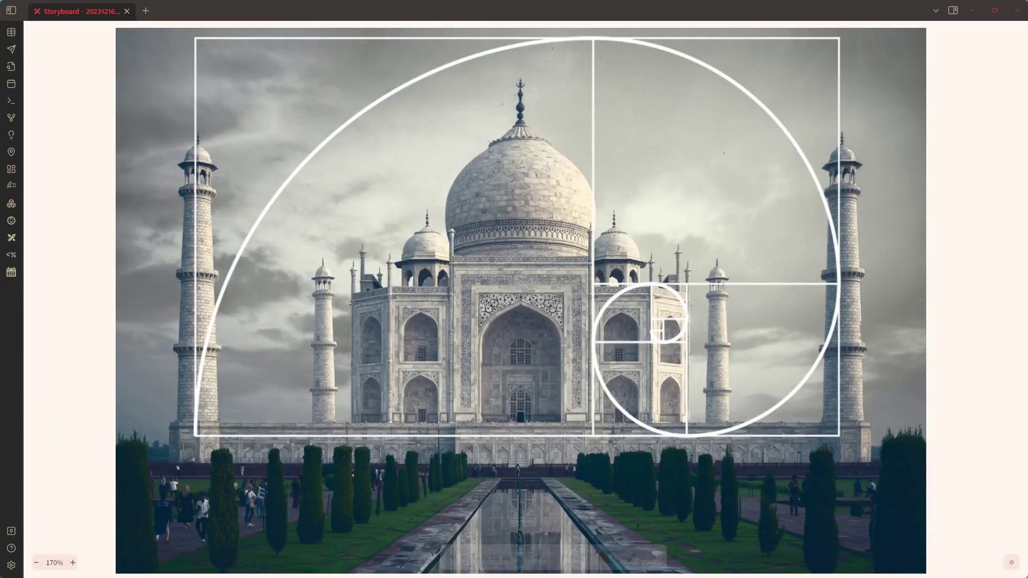
{"action": "key", "text": "Right"}
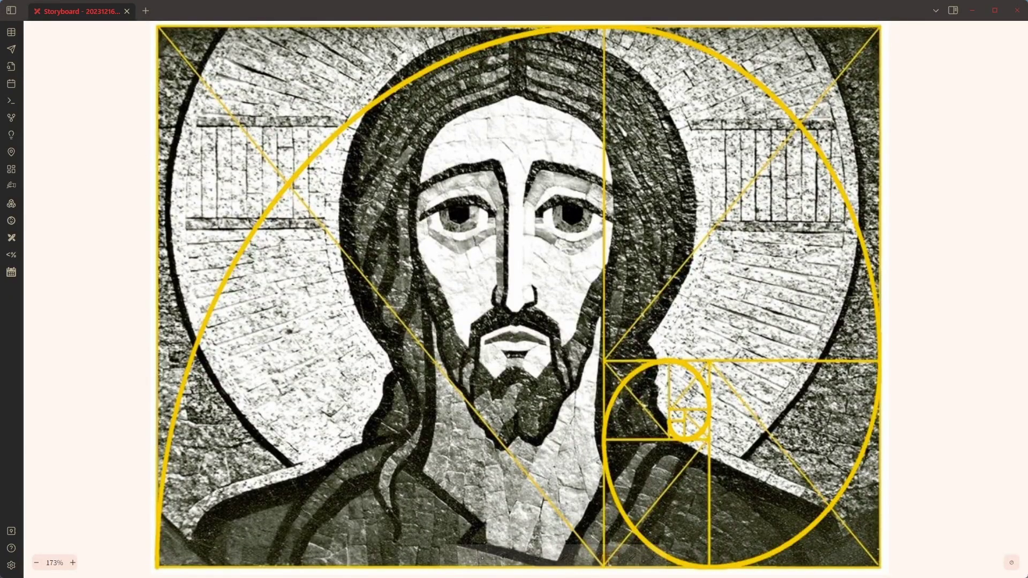
{"action": "key", "text": "Right"}
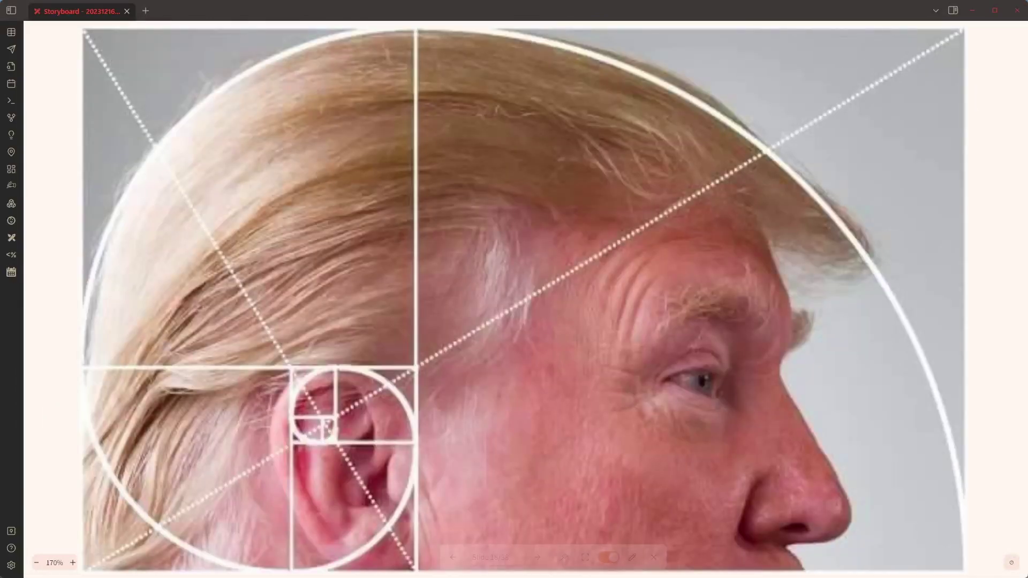
{"action": "key", "text": "Right"}
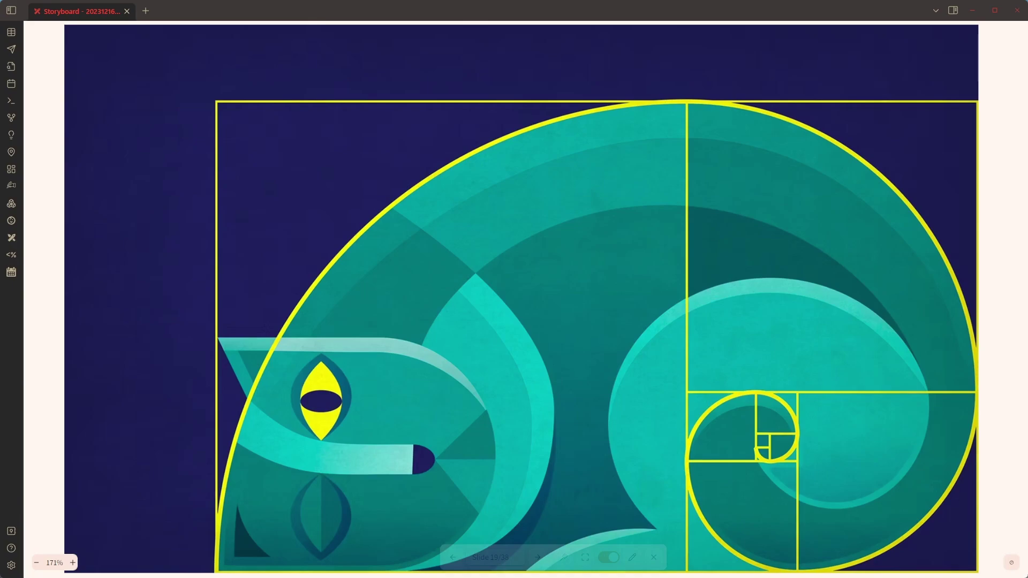
Advance through the Fibonacci sums and Fibonacci spiral slides to the Practical uses mind map.
{"action": "key", "text": "Right"}
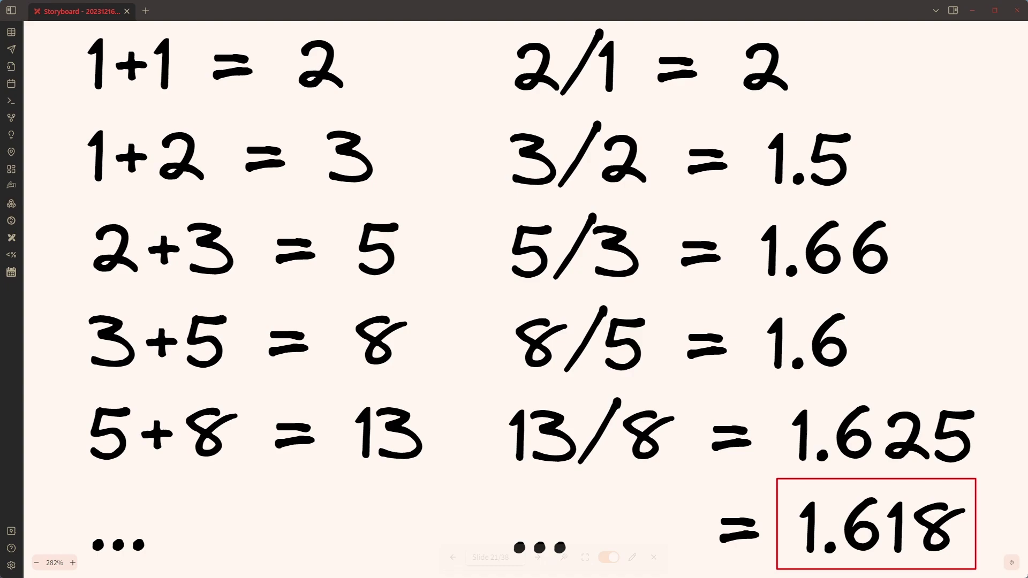
{"action": "key", "text": "Right"}
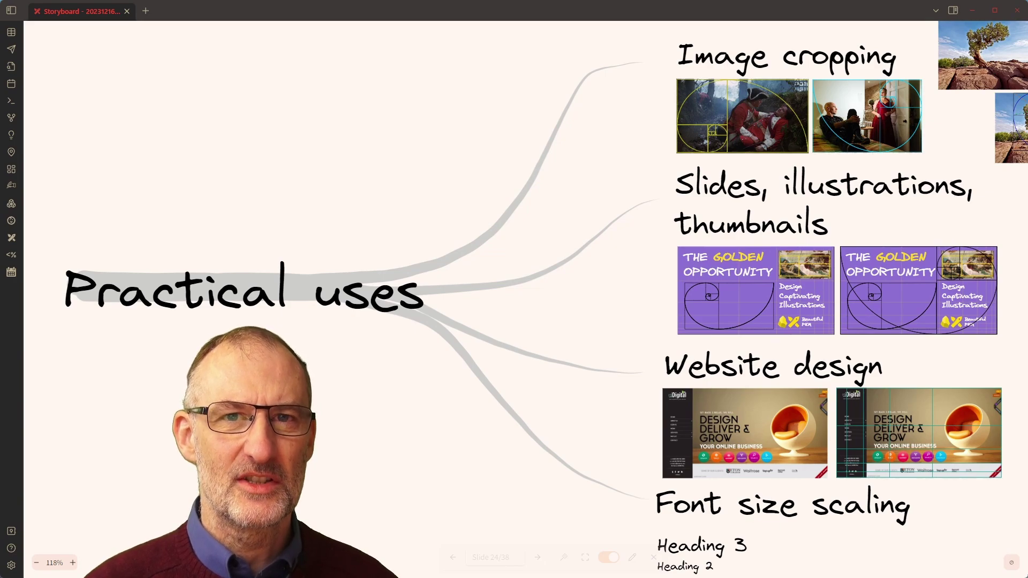
Advance through the Image cropping, plain tree and spiral-overlay tree slides to the two crops beside the spiral version.
{"action": "key", "text": "Right"}
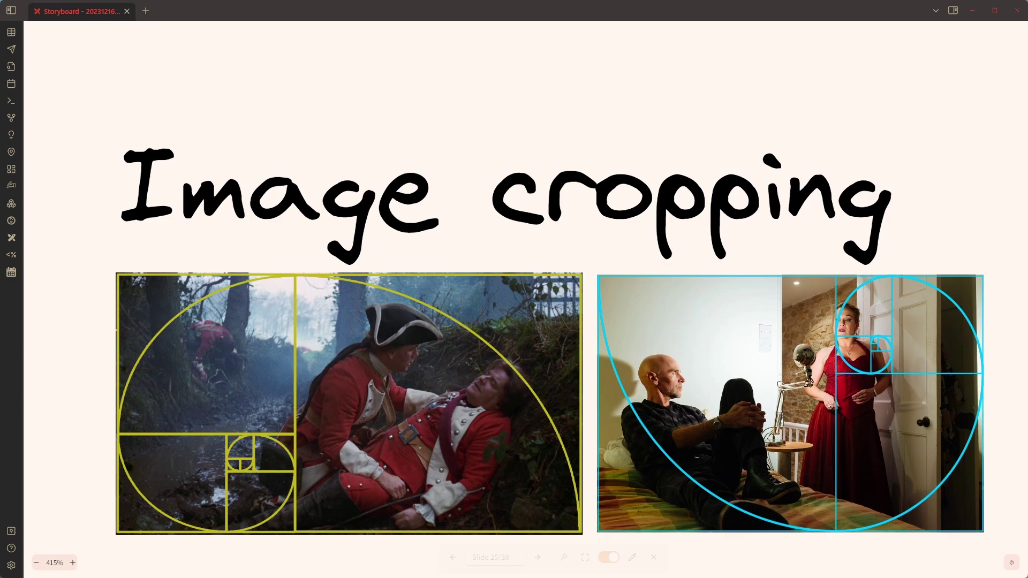
{"action": "key", "text": "Right"}
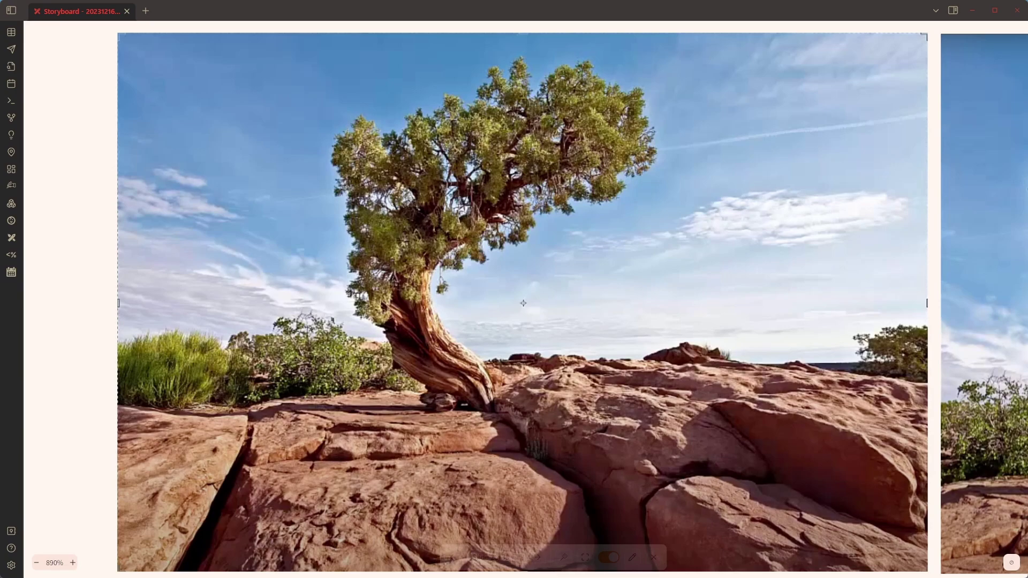
{"action": "key", "text": "Right"}
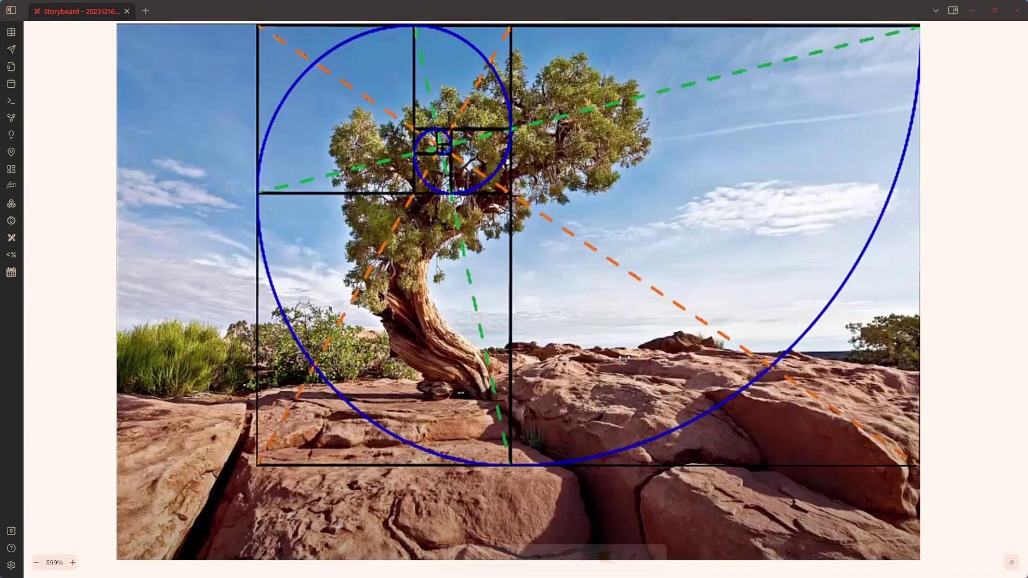
{"action": "key", "text": "Right"}
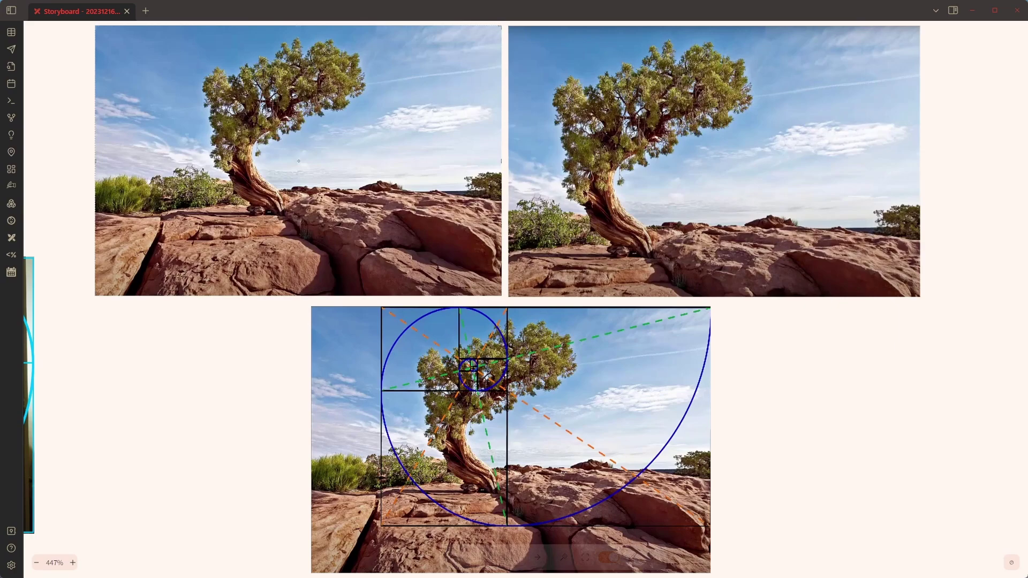
Advance through the Slides, illustrations, thumbnails slide and its golden-spiral overlay to the JAWS poster.
{"action": "key", "text": "Right"}
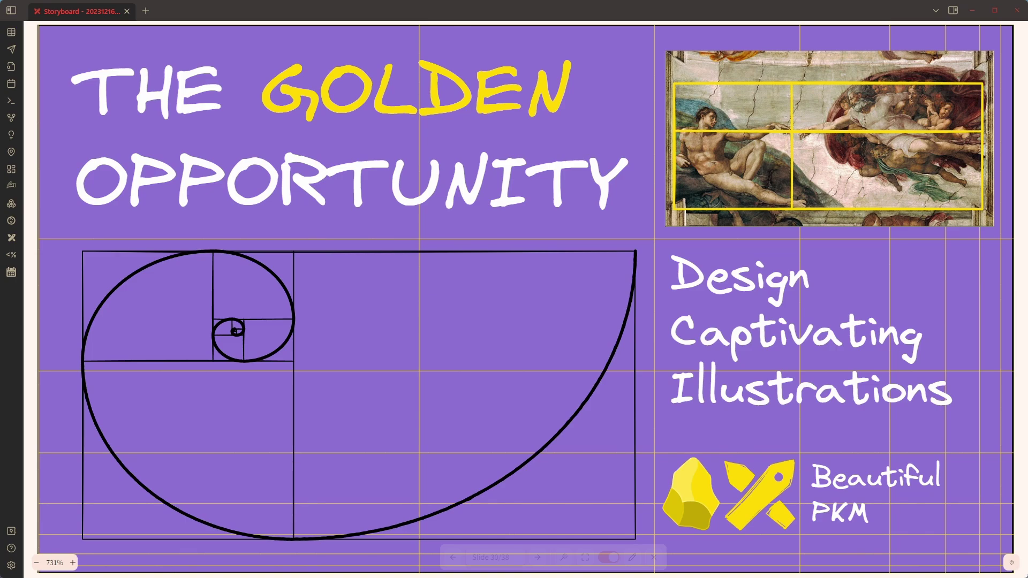
{"action": "key", "text": "Right"}
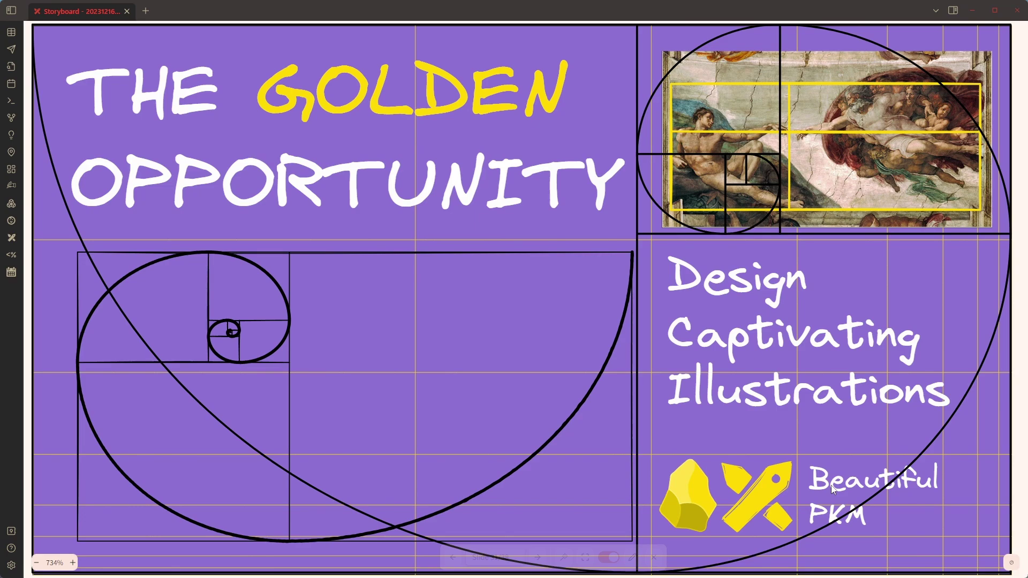
{"action": "key", "text": "Right"}
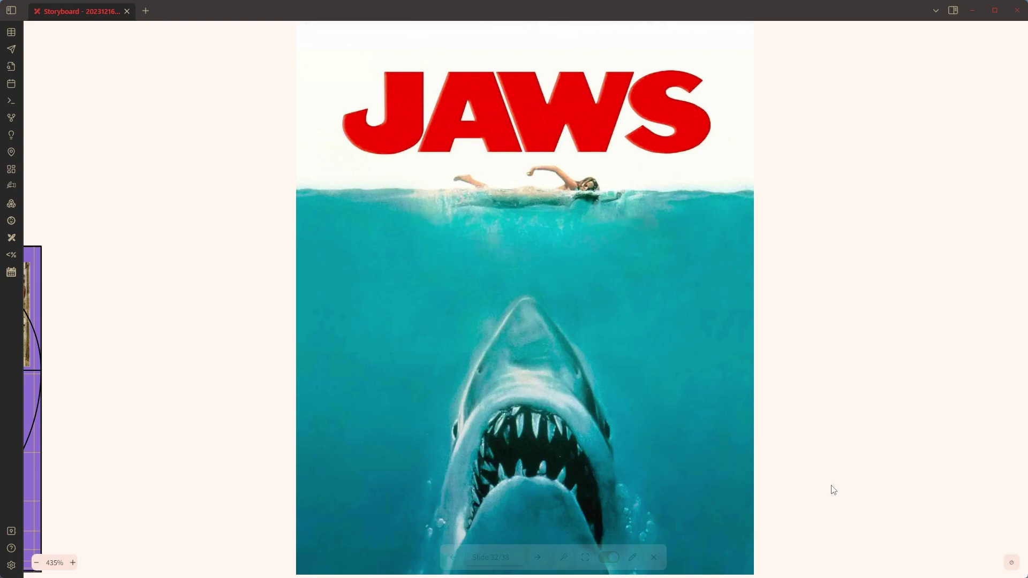
Show the JAWS poster with its grid lines, then advance to the Website design slide.
{"action": "key", "text": "Right"}
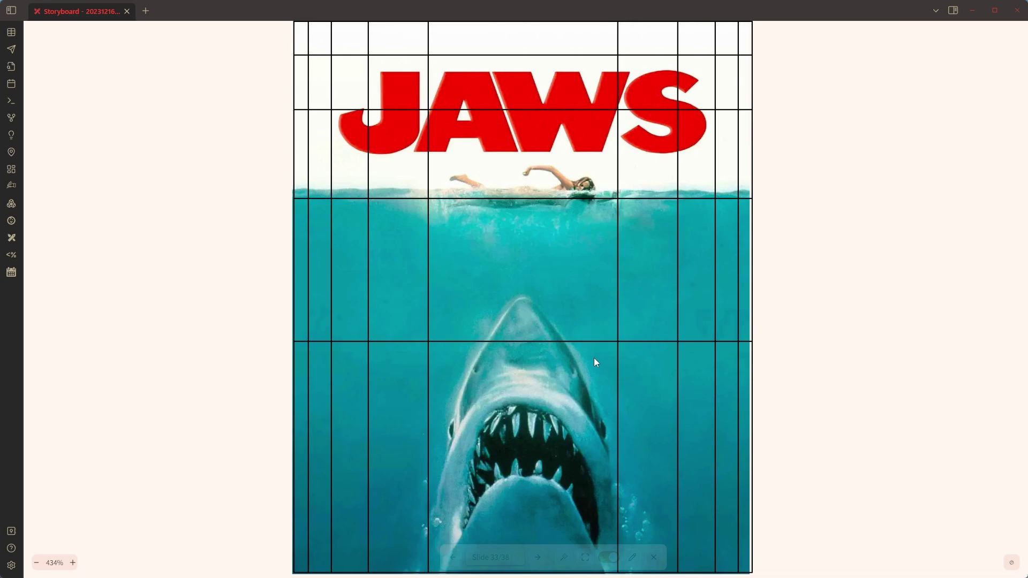
{"action": "key", "text": "Right"}
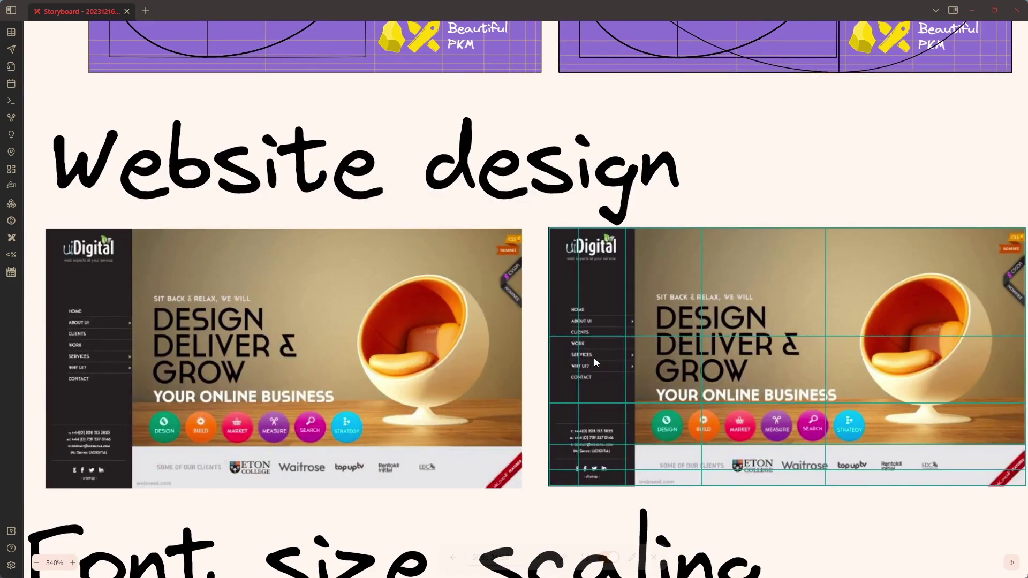
Advance through the uiDigital screenshot and its gridded version, then Font size scaling, to the golden-ratio images overview.
{"action": "key", "text": "Right"}
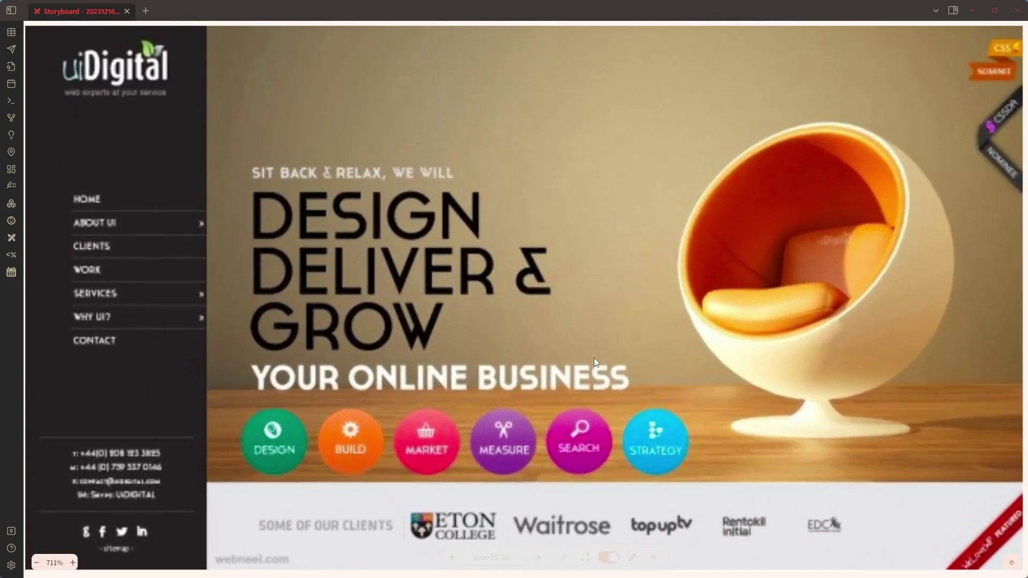
{"action": "key", "text": "Right"}
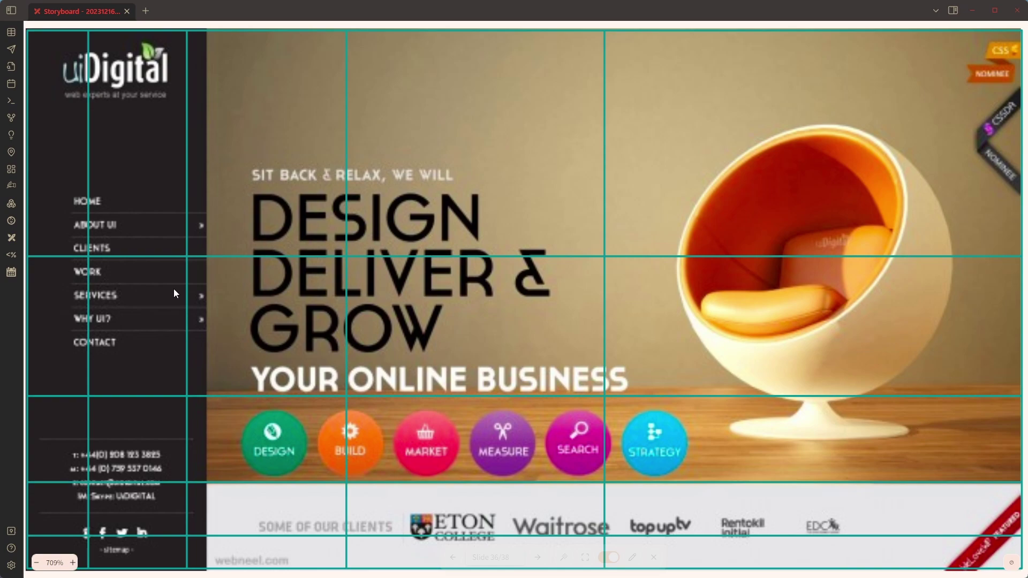
{"action": "key", "text": "Right"}
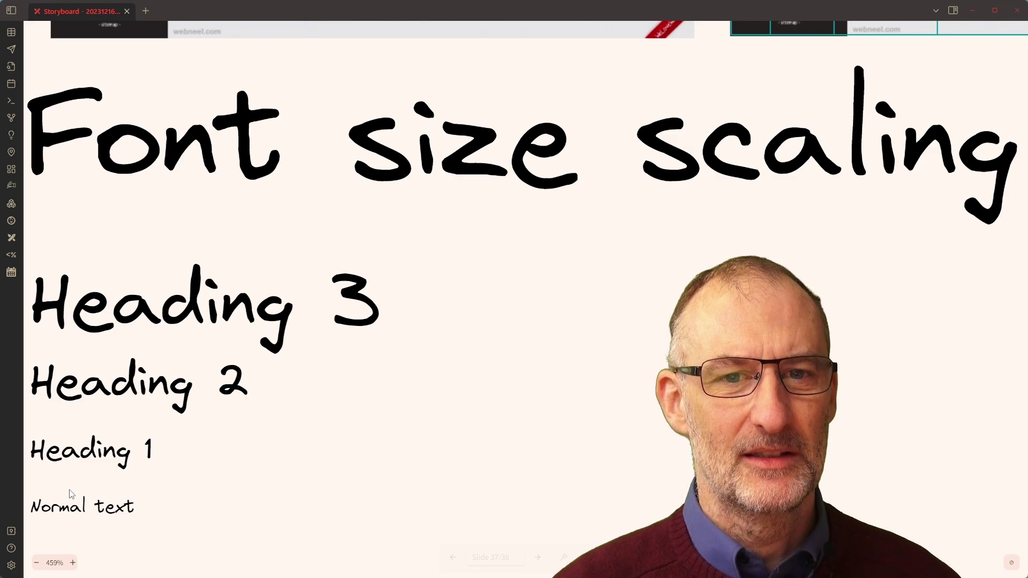
{"action": "key", "text": "Right"}
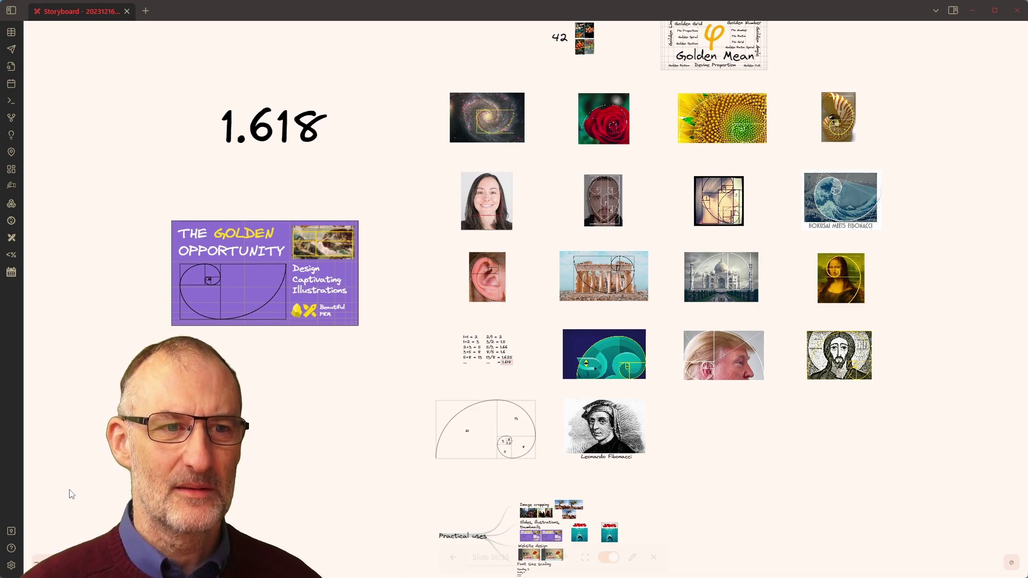
Create a new Excalidraw drawing with a large rectangle, transparent background and sharp edges.
{"action": "left_click", "coordinate": [11, 238]}
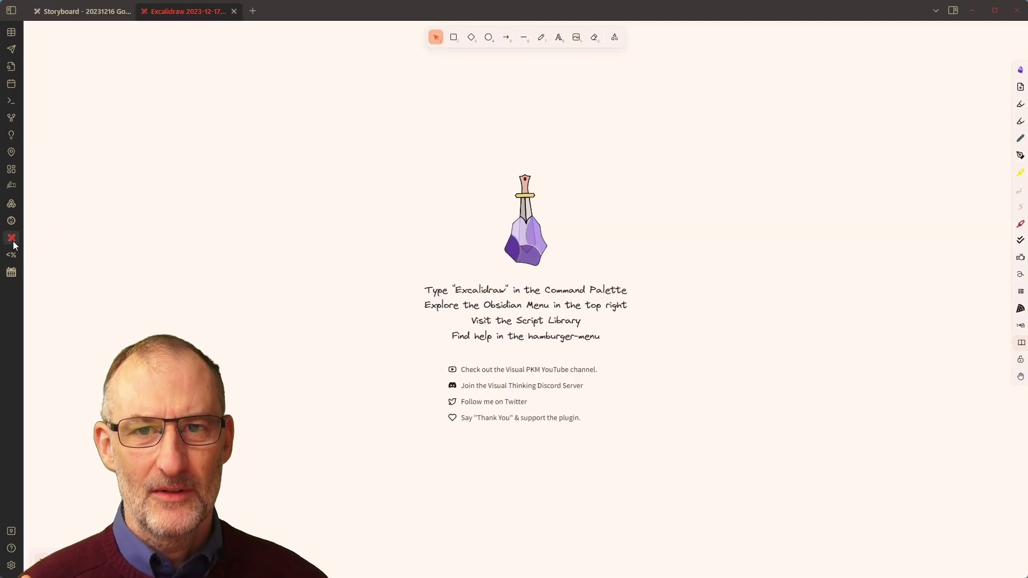
{"action": "left_click", "coordinate": [453, 37]}
{"action": "left_click_drag", "start_coordinate": [307, 145], "coordinate": [662, 368]}
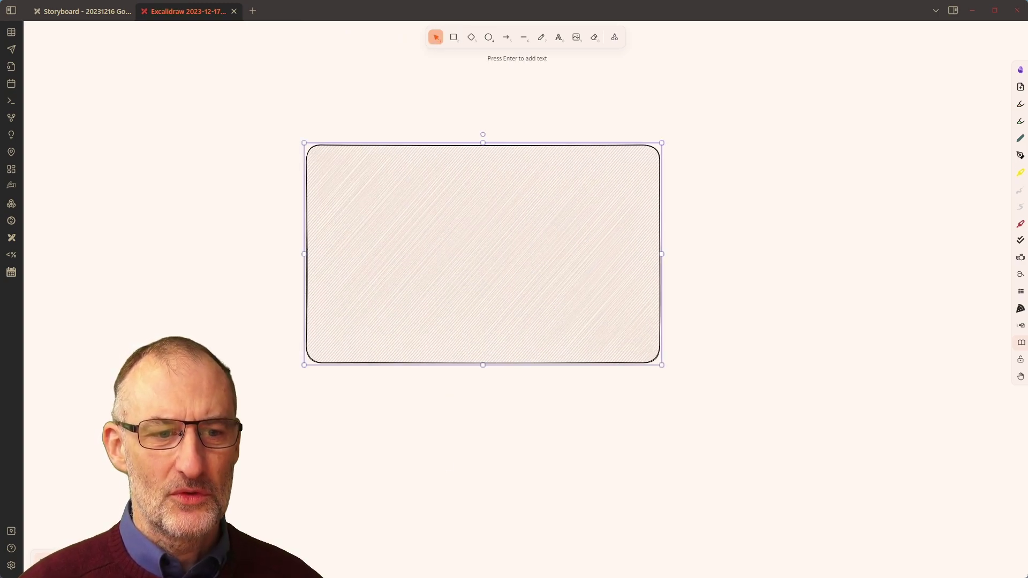
{"action": "left_click", "coordinate": [98, 307]}
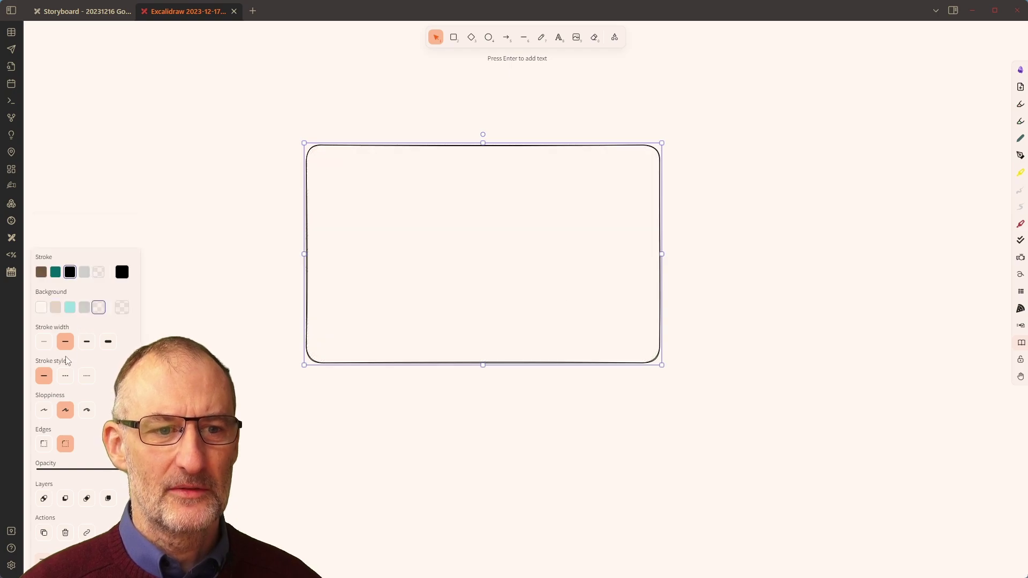
{"action": "left_click", "coordinate": [44, 448]}
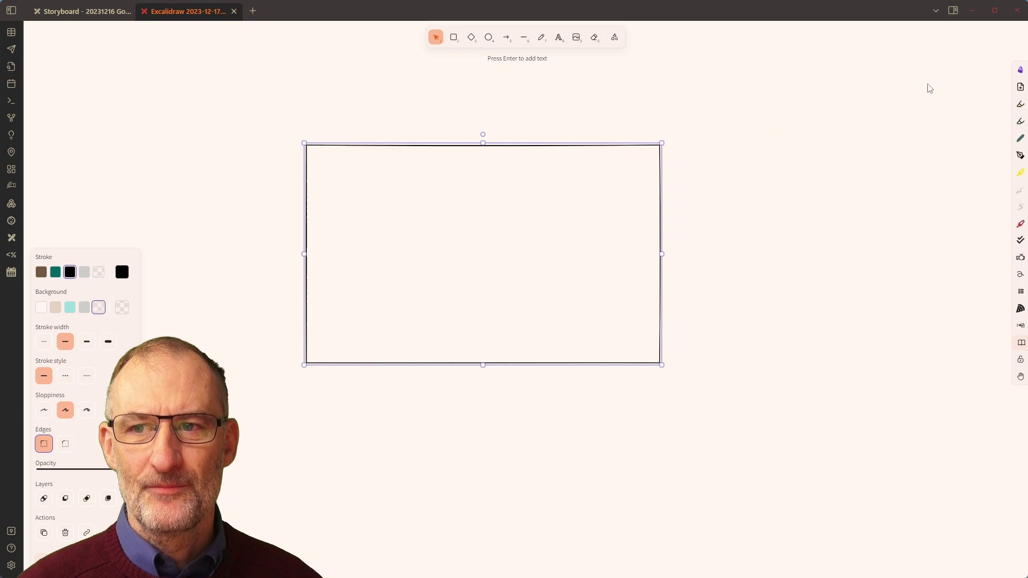
Search the Excalidraw script library for 'golden' and install the Golden Ratio script.
{"action": "left_click", "coordinate": [615, 37]}
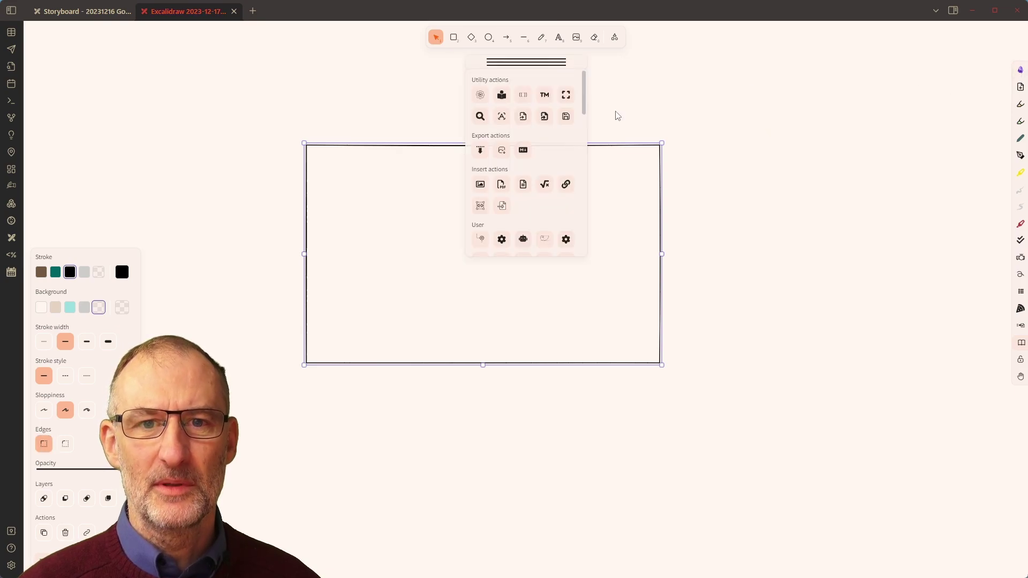
{"action": "left_click", "coordinate": [480, 95]}
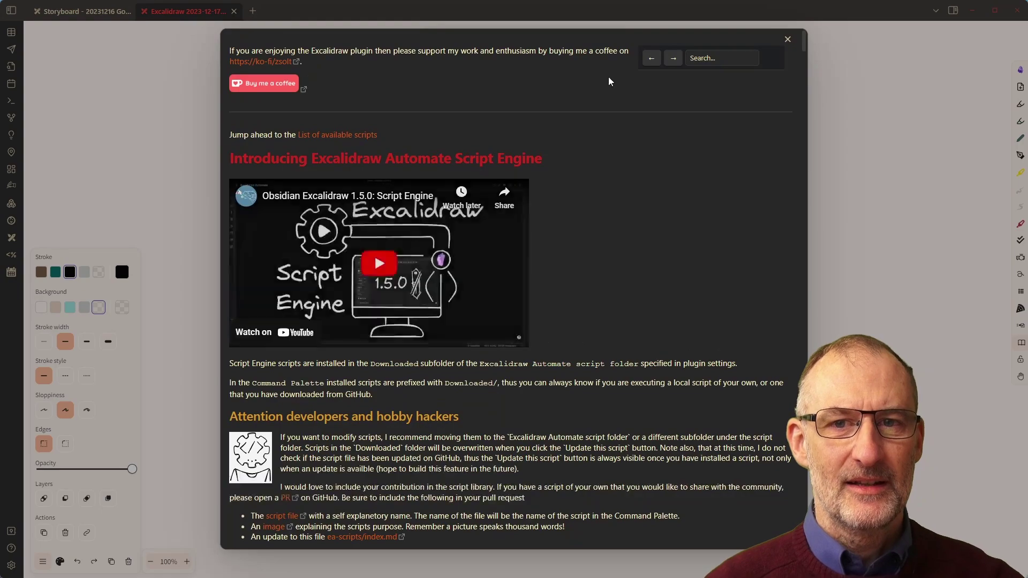
{"action": "left_click", "coordinate": [704, 59]}
{"action": "type", "text": "go"}
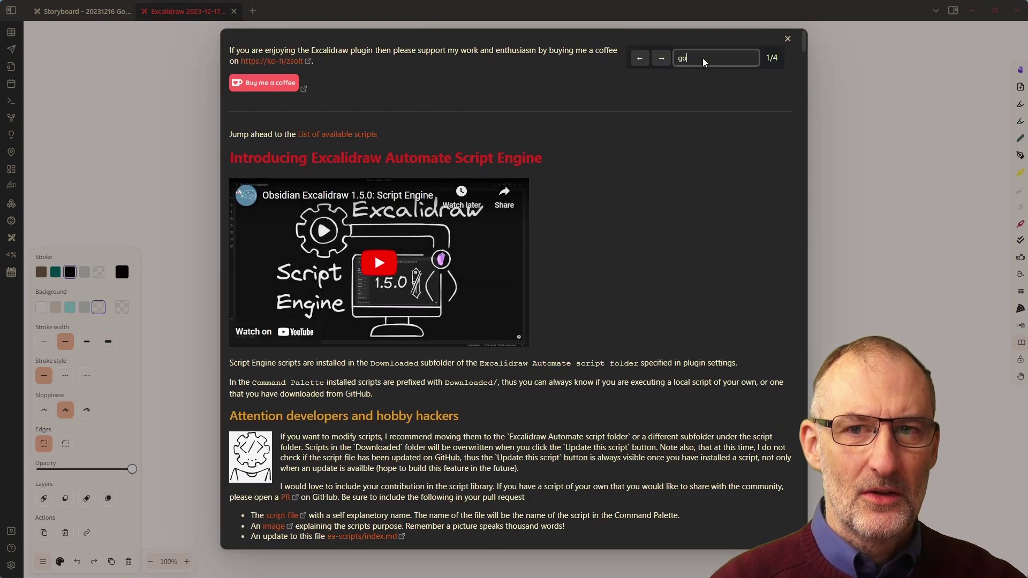
{"action": "type", "text": "lden"}
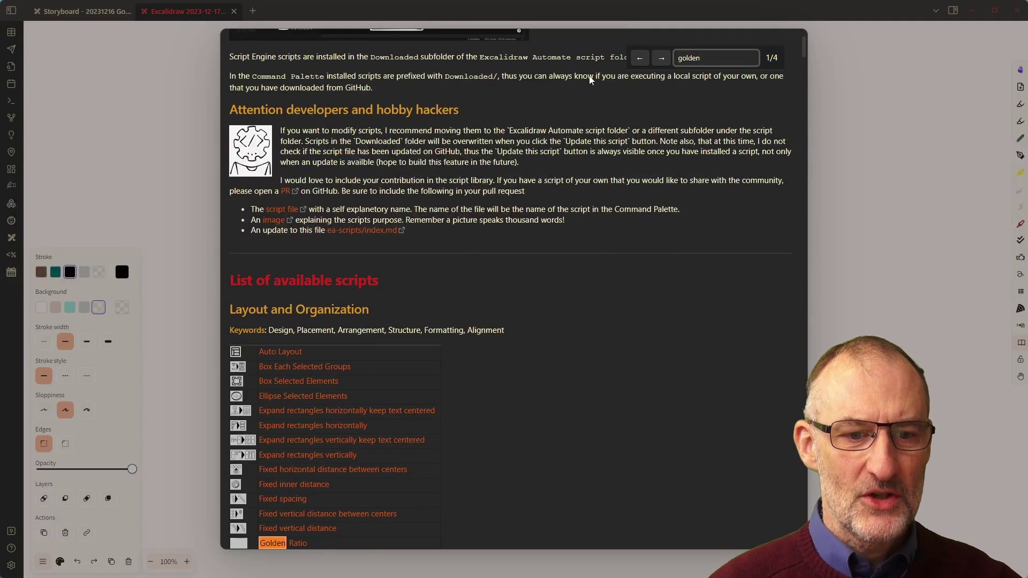
{"action": "left_click", "coordinate": [289, 543]}
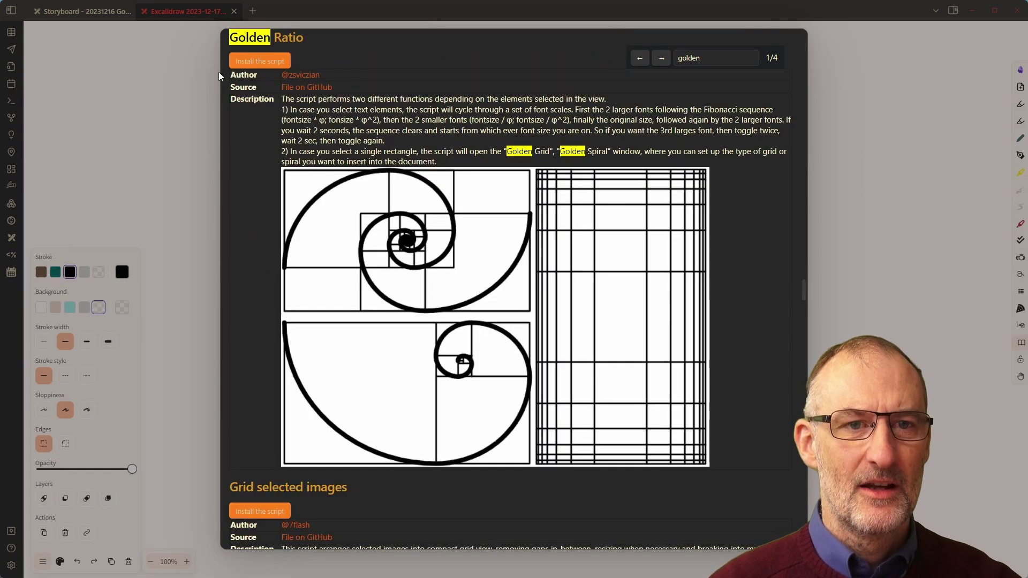
{"action": "left_click", "coordinate": [271, 63]}
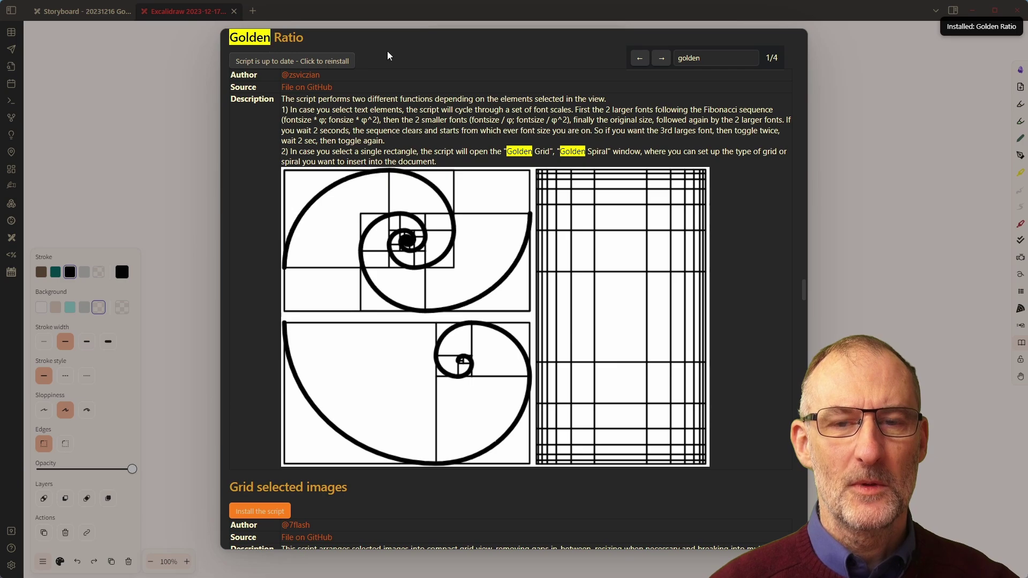
Close the script library and scroll down the tools panel to the downloaded scripts.
{"action": "left_click", "coordinate": [856, 189]}
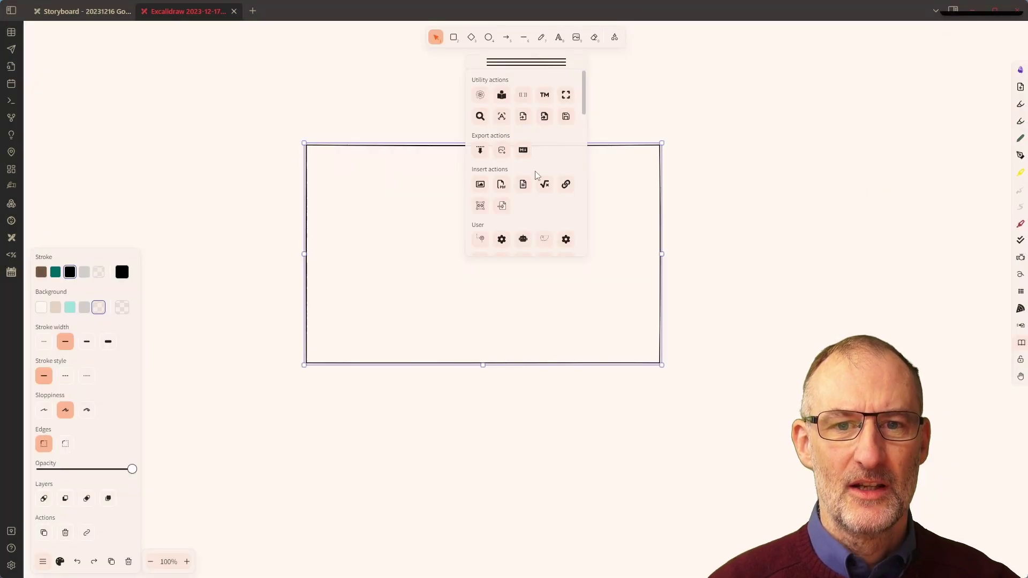
{"action": "scroll", "coordinate": [539, 173], "scroll_direction": "down", "scroll_amount": 3}
{"action": "scroll", "coordinate": [540, 173], "scroll_direction": "down", "scroll_amount": 5}
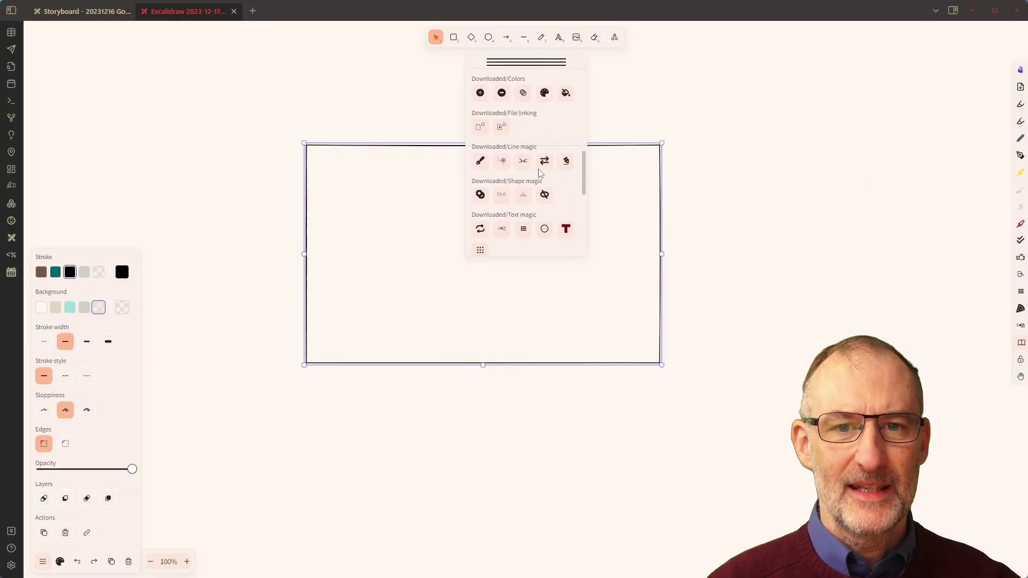
{"action": "scroll", "coordinate": [540, 173], "scroll_direction": "down", "scroll_amount": 4}
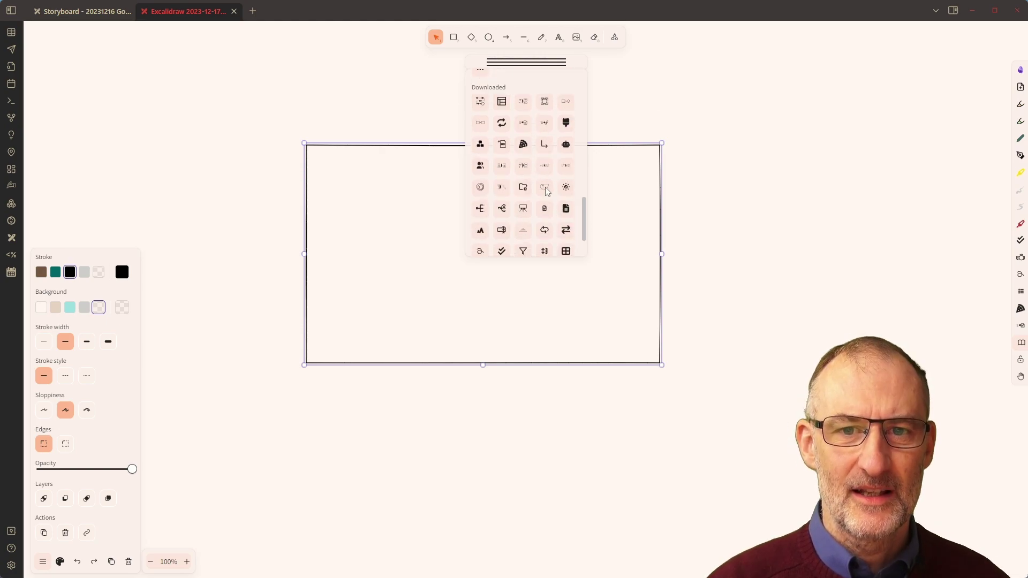
Run the Golden Ratio script with horizontal and vertical grids Center out and 8 lines.
{"action": "left_click", "coordinate": [546, 188]}
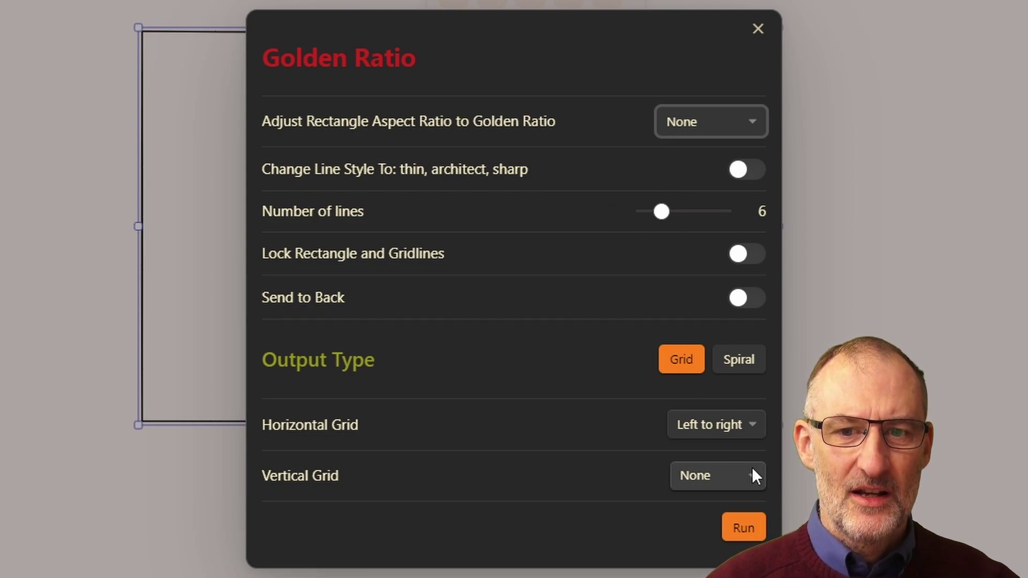
{"action": "left_click", "coordinate": [748, 423]}
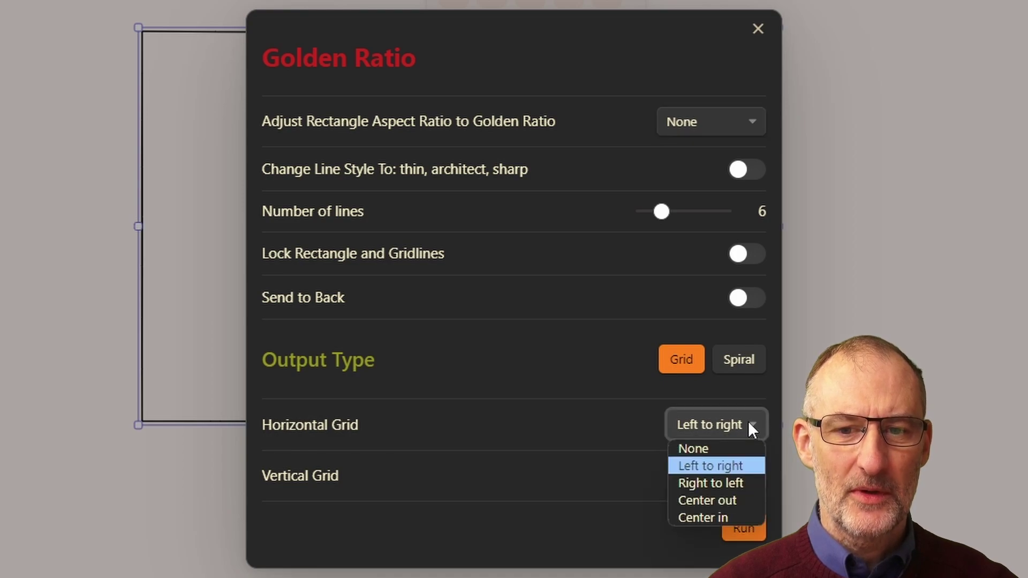
{"action": "left_click", "coordinate": [741, 500]}
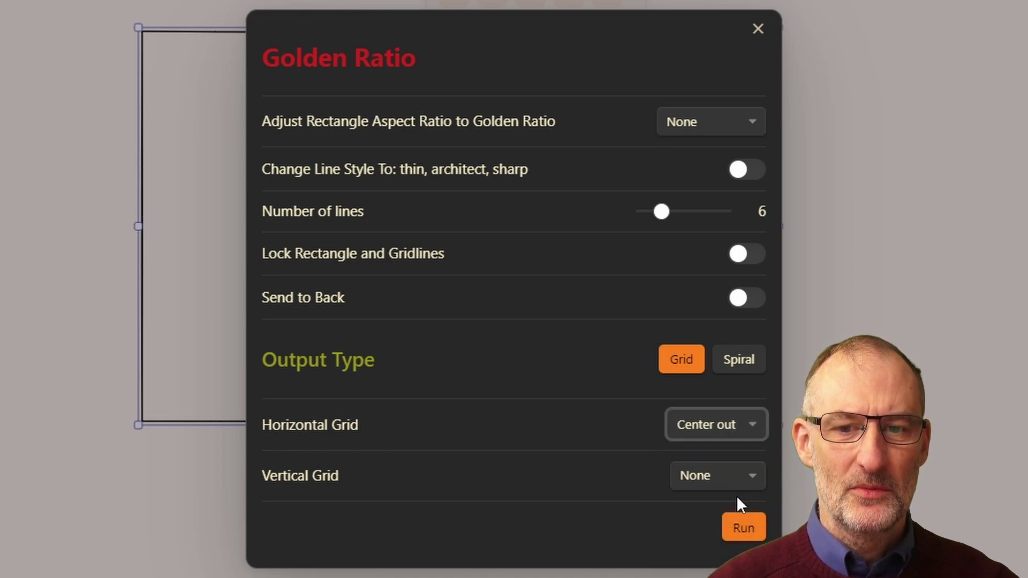
{"action": "left_click", "coordinate": [732, 477]}
{"action": "left_click", "coordinate": [737, 552]}
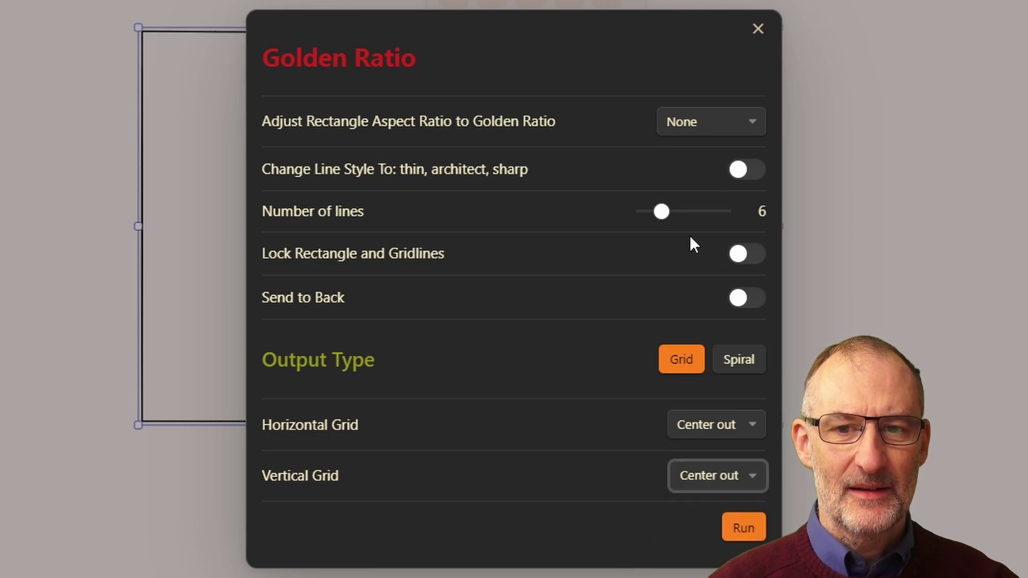
{"action": "left_click_drag", "start_coordinate": [661, 212], "coordinate": [669, 213]}
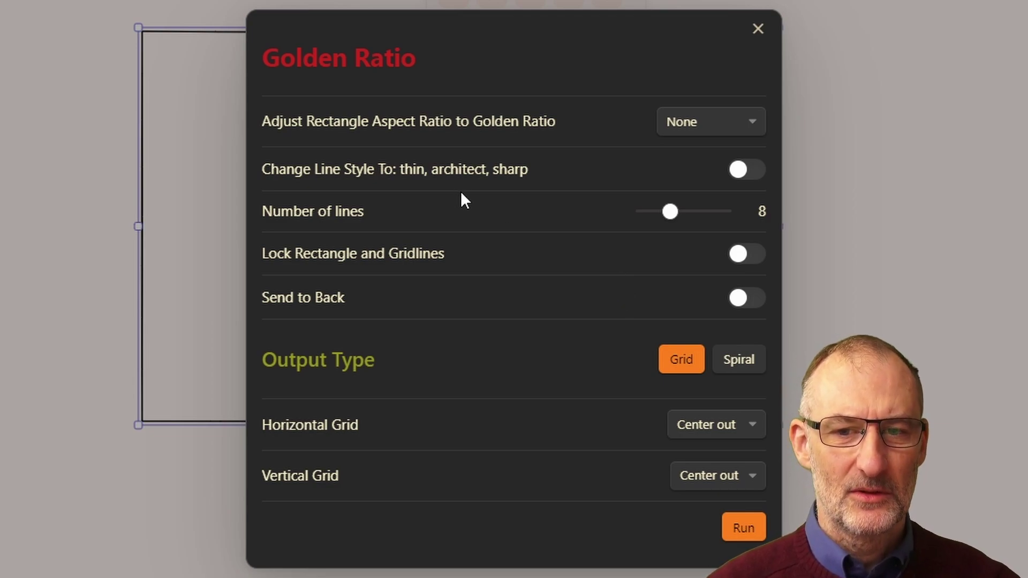
{"action": "left_click", "coordinate": [744, 531]}
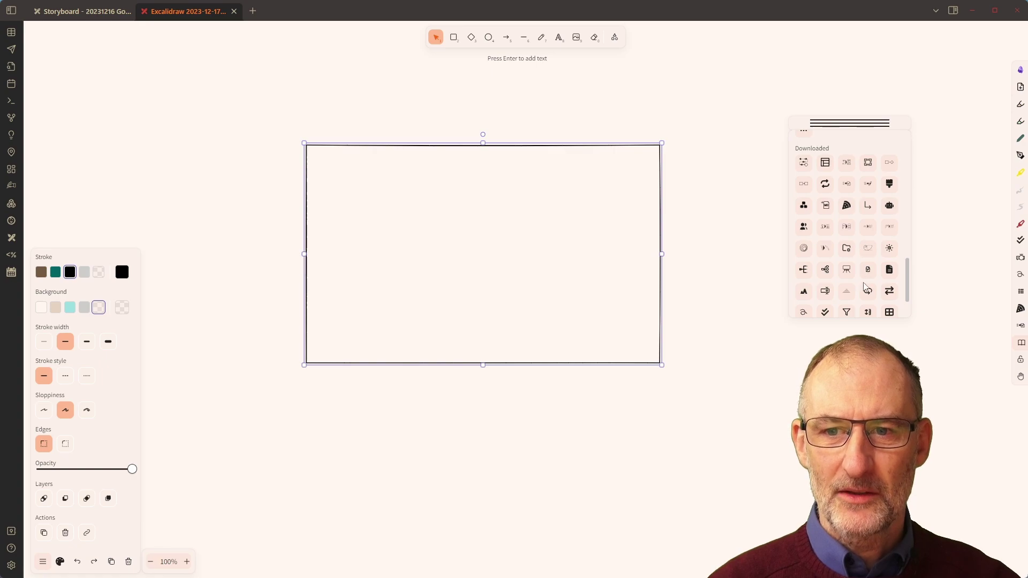
In the Golden Ratio dialog, set the horizontal grid Left to right, no vertical grid, and 6 lines.
{"action": "left_click", "coordinate": [868, 249]}
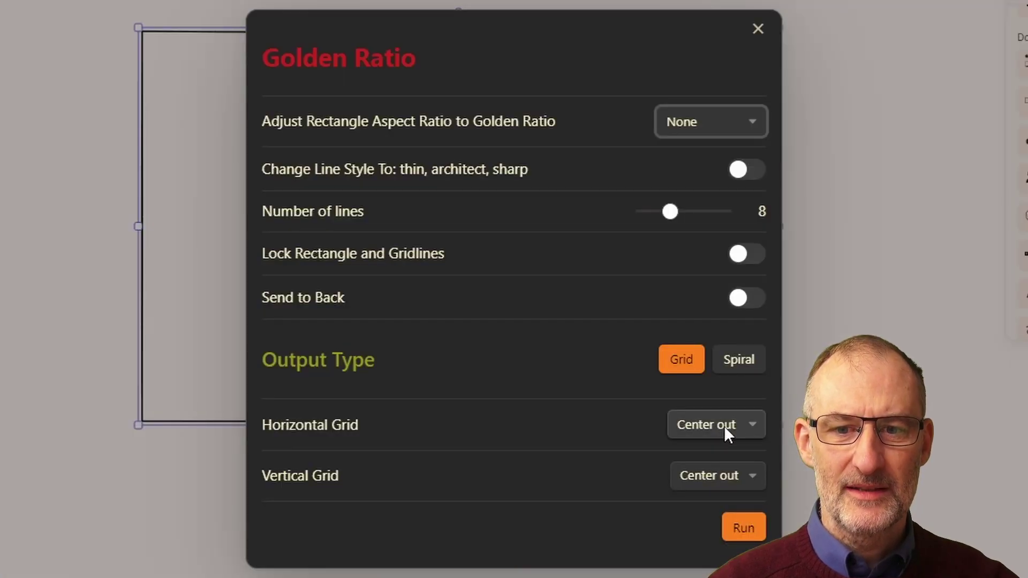
{"action": "left_click", "coordinate": [637, 364]}
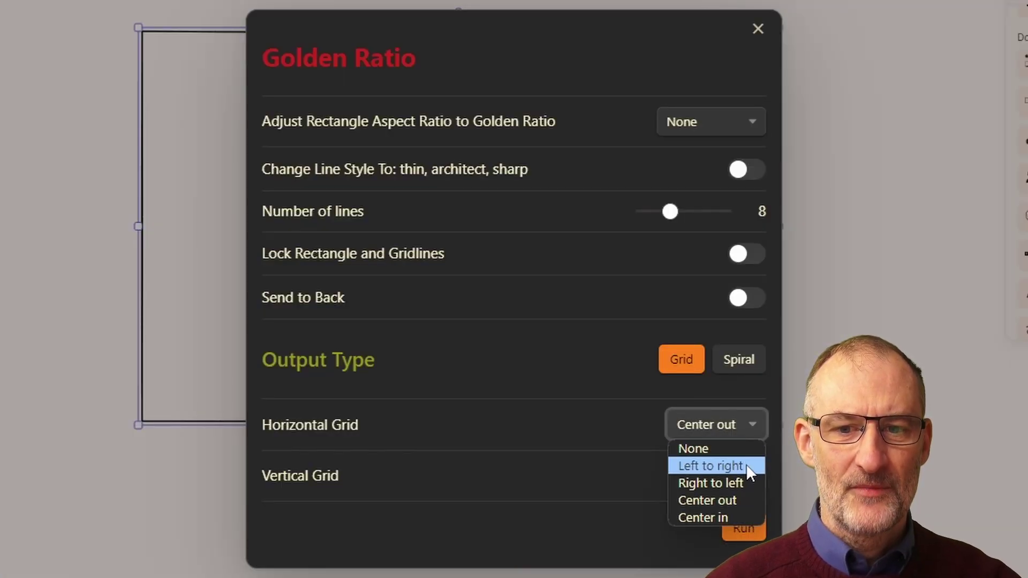
{"action": "left_click", "coordinate": [746, 465]}
{"action": "left_click", "coordinate": [732, 482]}
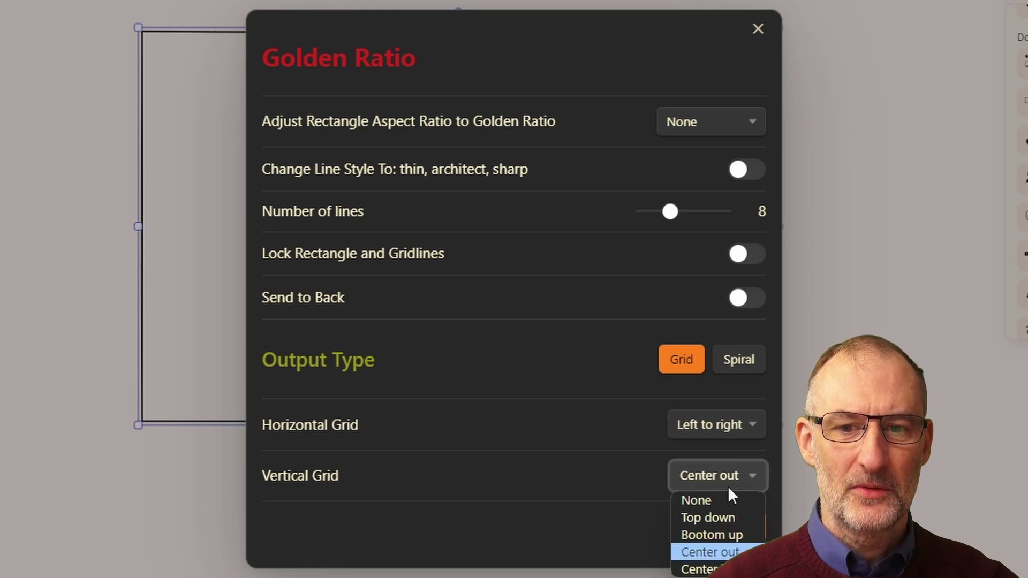
{"action": "left_click", "coordinate": [722, 497]}
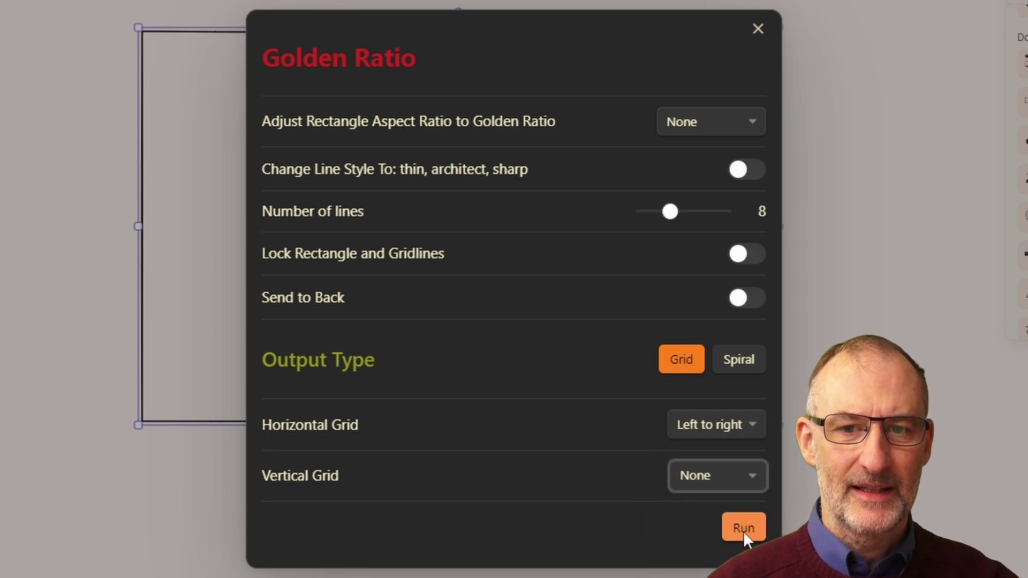
{"action": "left_click", "coordinate": [670, 213]}
{"action": "left_click_drag", "start_coordinate": [670, 213], "coordinate": [661, 214]}
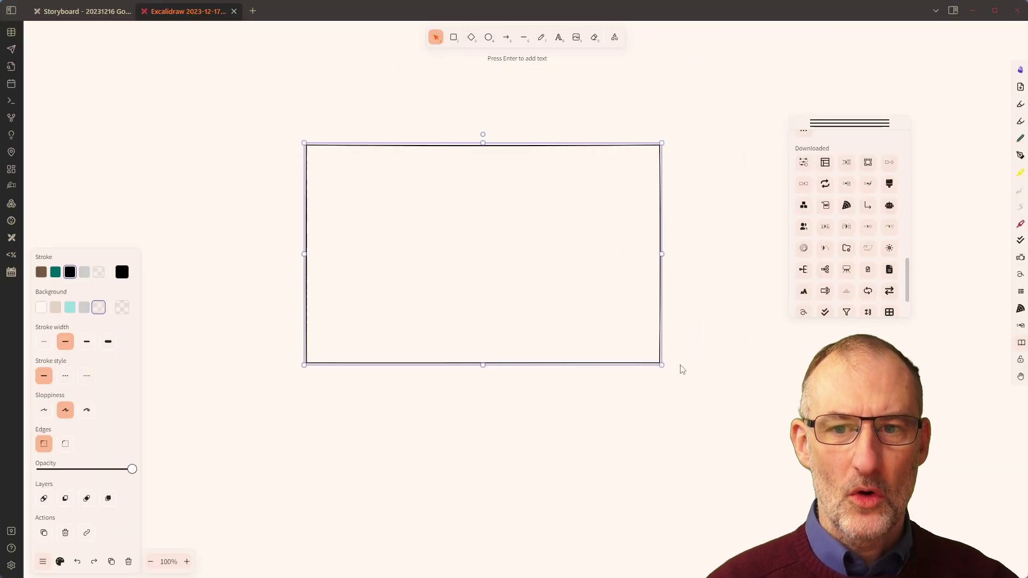
Set the Golden Ratio output to Spiral with Double orientation and a bold line.
{"action": "left_click", "coordinate": [869, 248]}
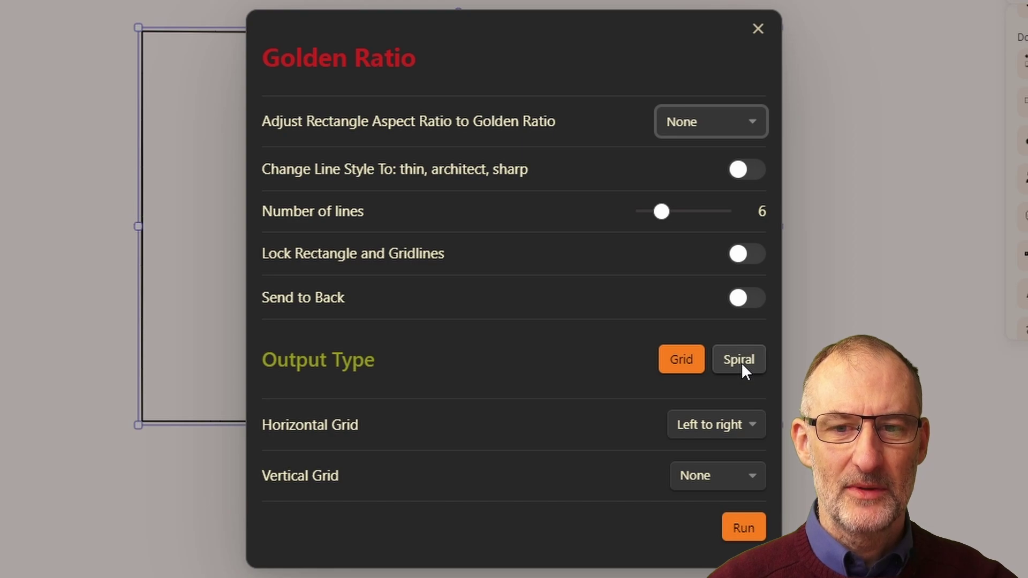
{"action": "left_click", "coordinate": [739, 364]}
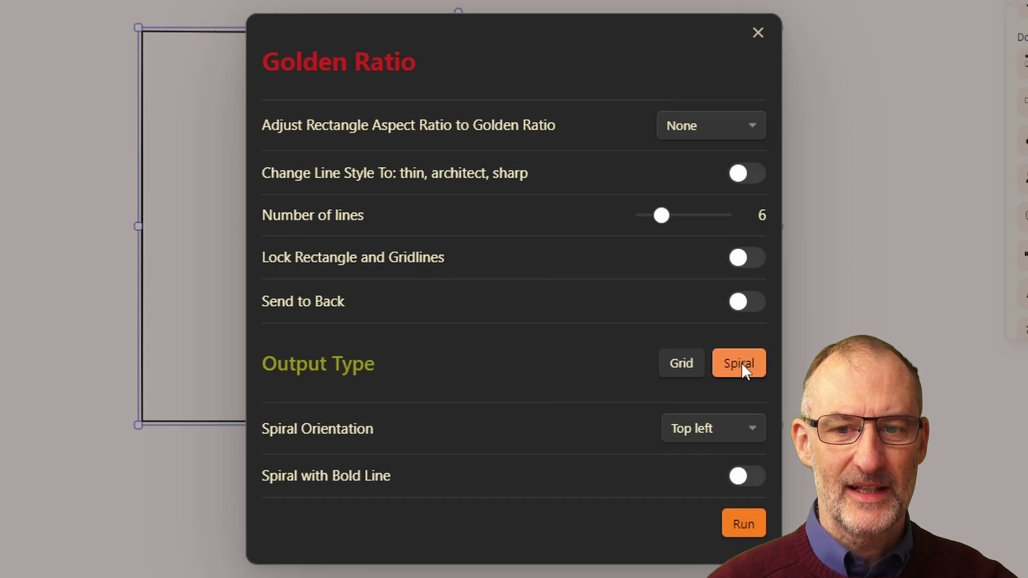
{"action": "left_click", "coordinate": [725, 435]}
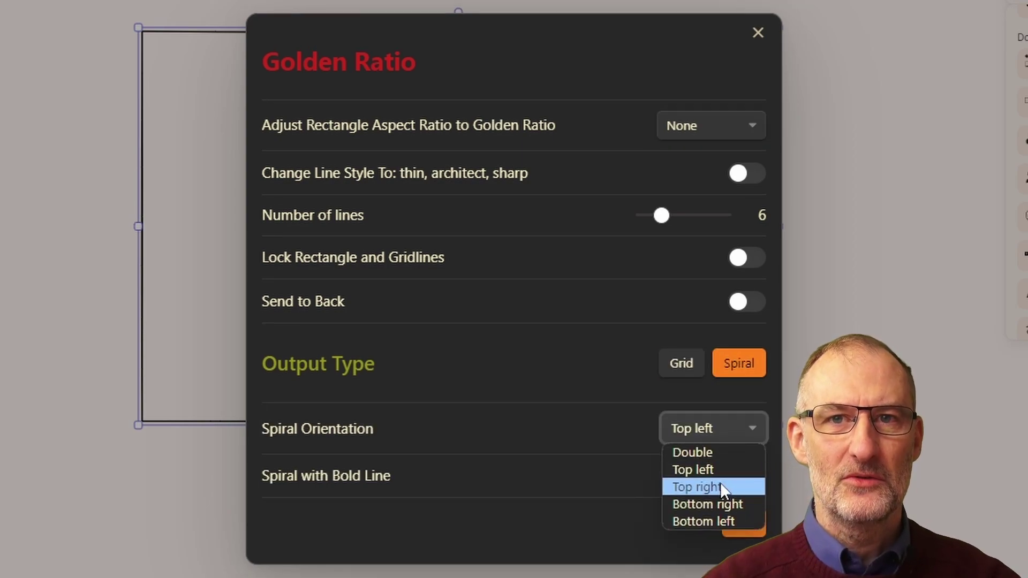
{"action": "left_click", "coordinate": [722, 453]}
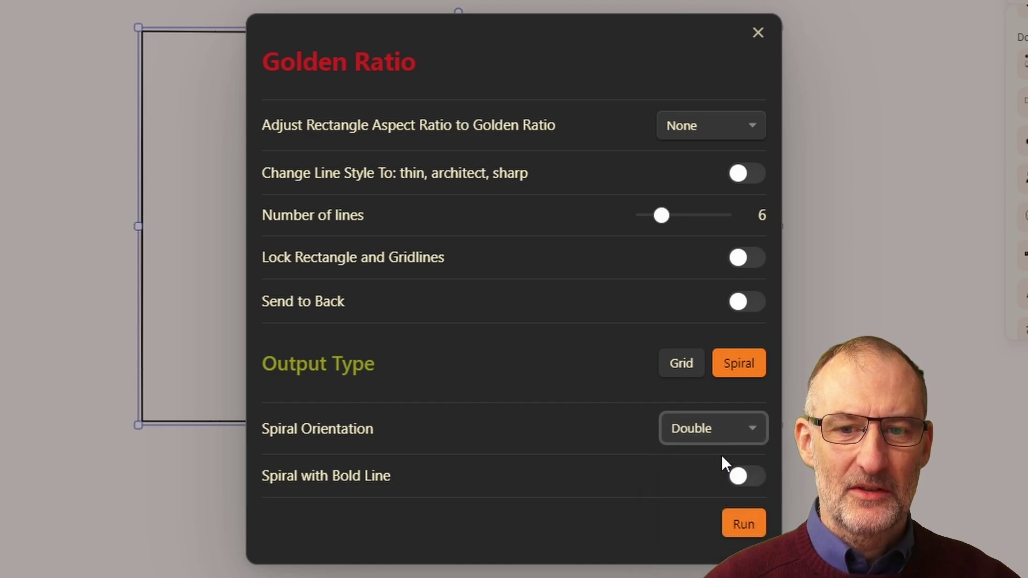
{"action": "left_click", "coordinate": [753, 476]}
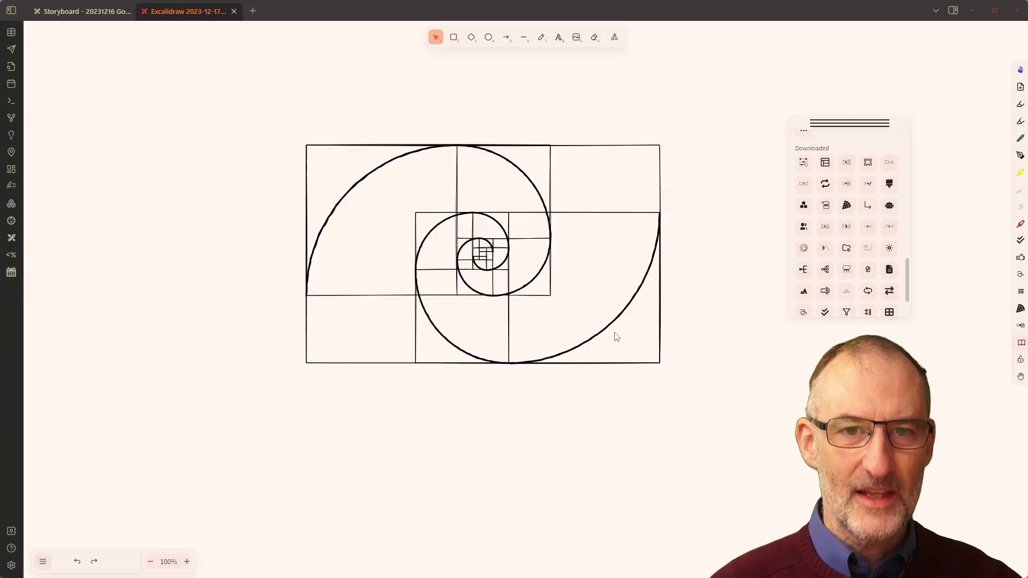
Place a text element reading 'This is my text' below the rectangle.
{"action": "left_click", "coordinate": [559, 38]}
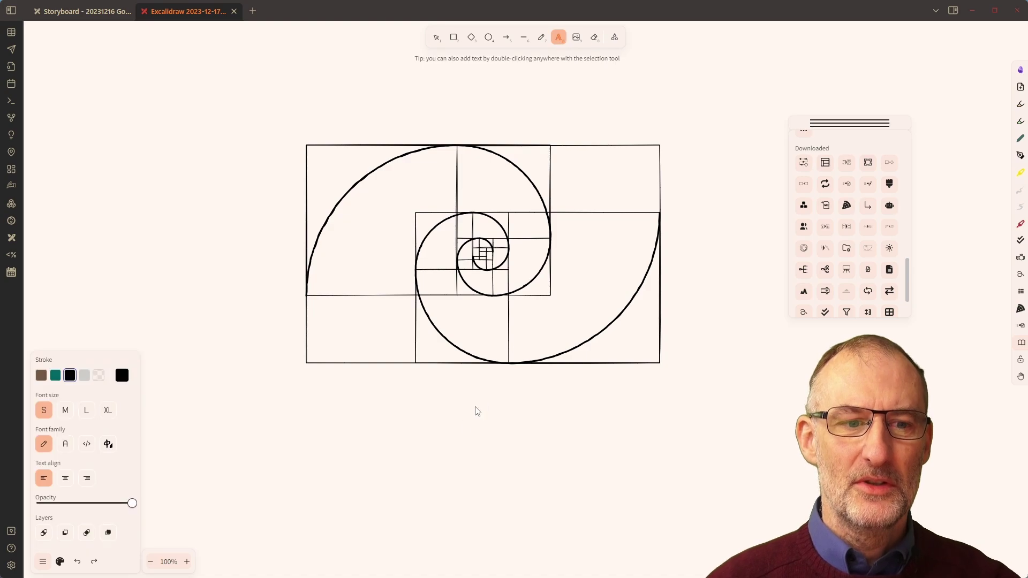
{"action": "left_click", "coordinate": [516, 423]}
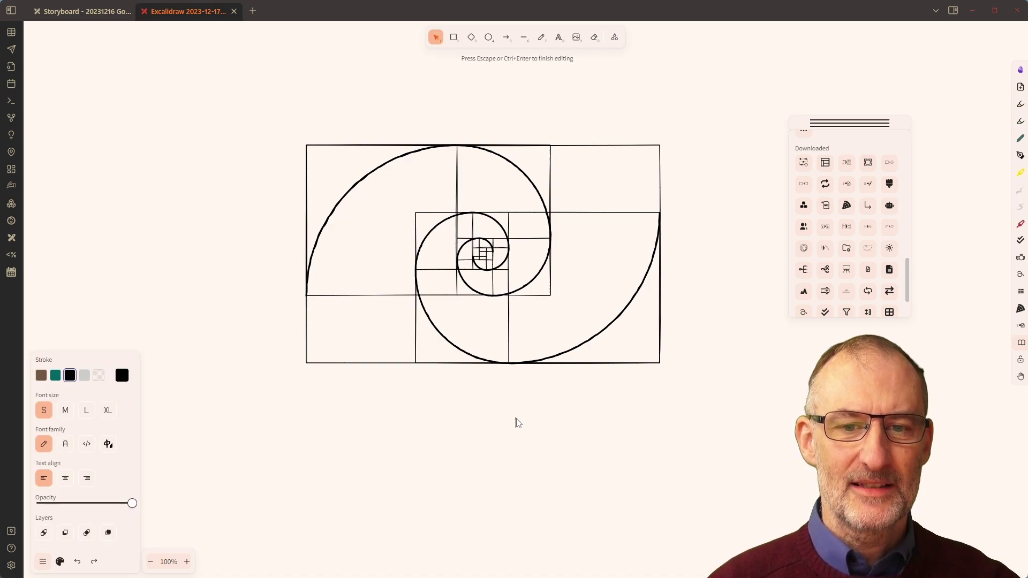
{"action": "type", "text": "This "}
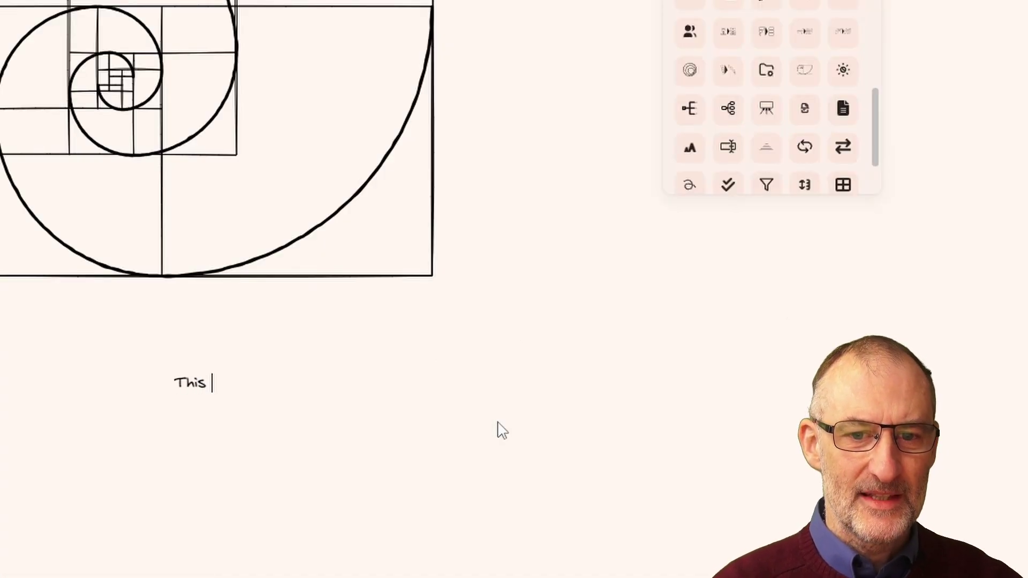
{"action": "type", "text": "is my text"}
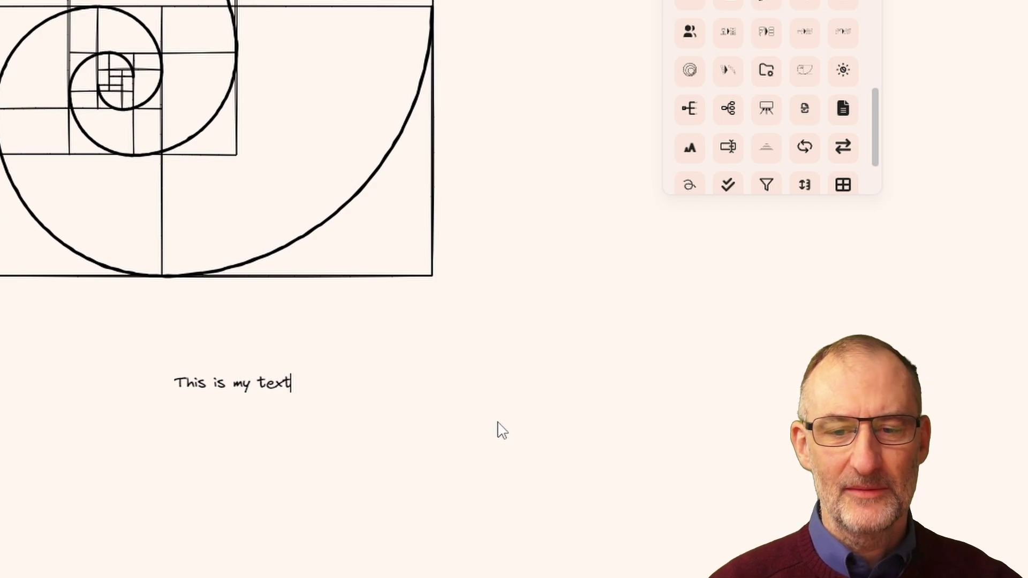
{"action": "key", "text": "Escape"}
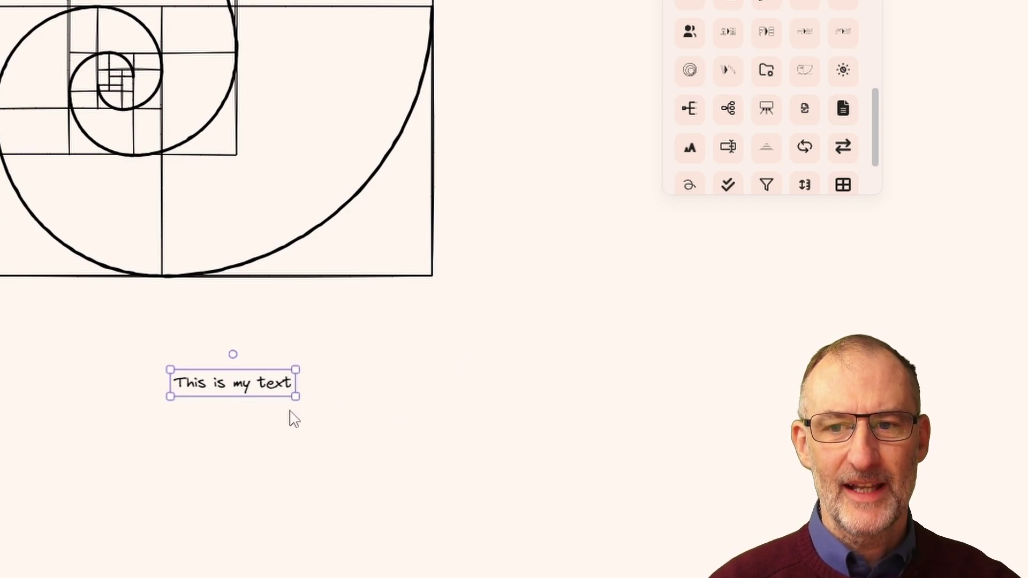
Cycle the selected text through its golden-ratio font sizes with the Golden Ratio script.
{"action": "left_click", "coordinate": [807, 70]}
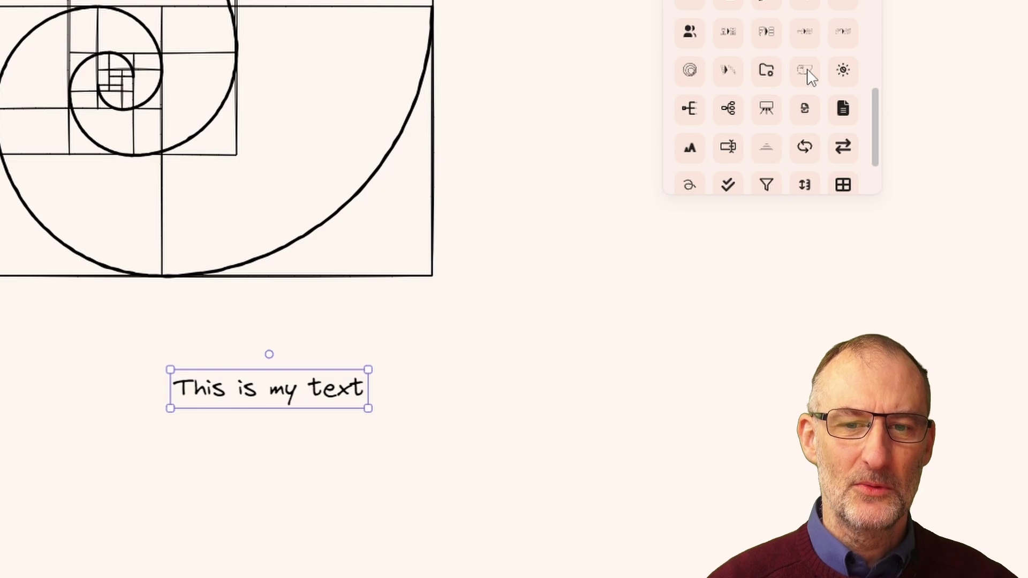
{"action": "left_click", "coordinate": [807, 70]}
{"action": "left_click", "coordinate": [807, 70]}
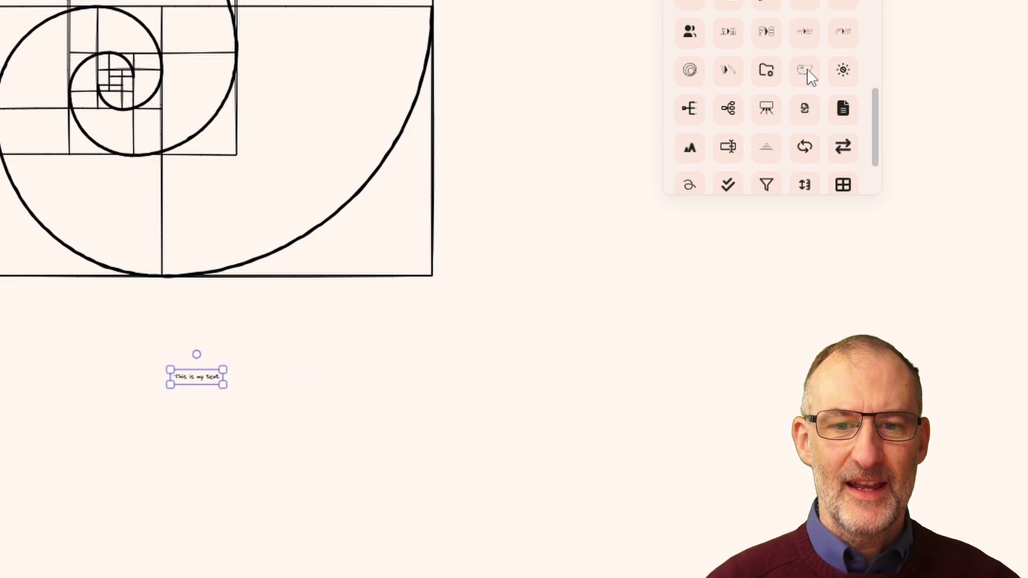
{"action": "left_click", "coordinate": [808, 71]}
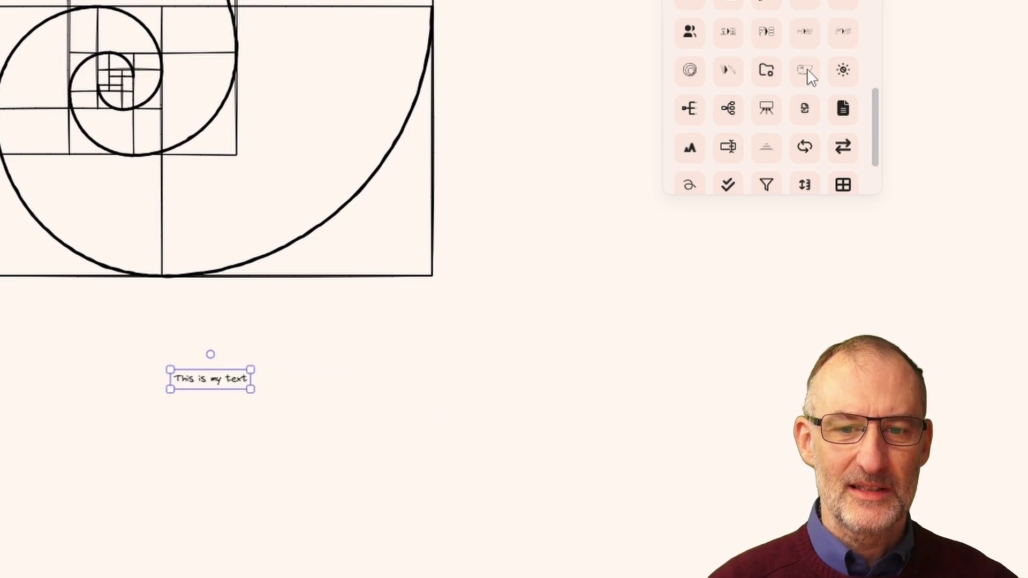
{"action": "left_click", "coordinate": [808, 71]}
{"action": "left_click", "coordinate": [808, 70]}
{"action": "left_click", "coordinate": [808, 70]}
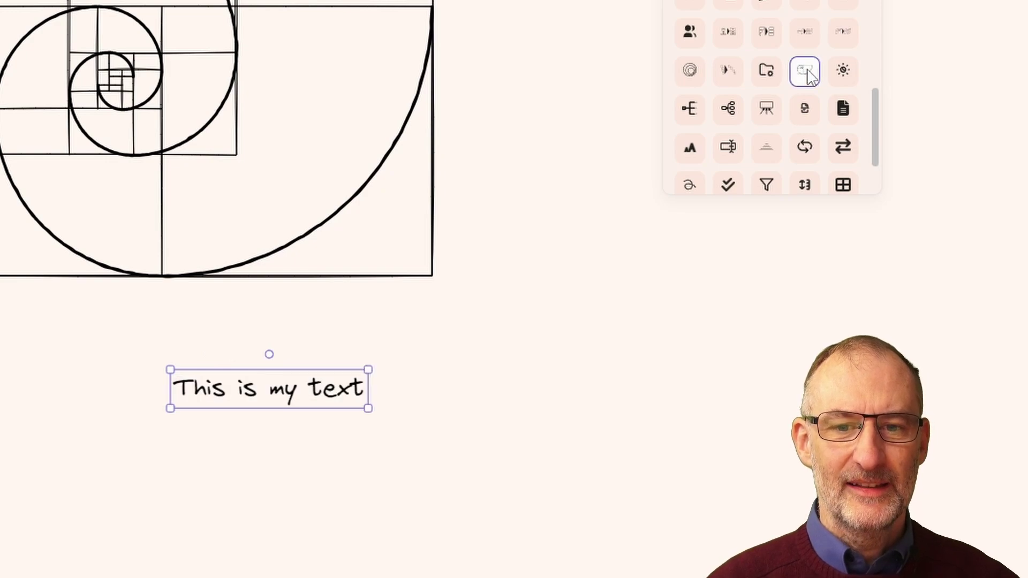
{"action": "left_click", "coordinate": [808, 70]}
{"action": "left_click", "coordinate": [807, 70]}
{"action": "left_click", "coordinate": [807, 70]}
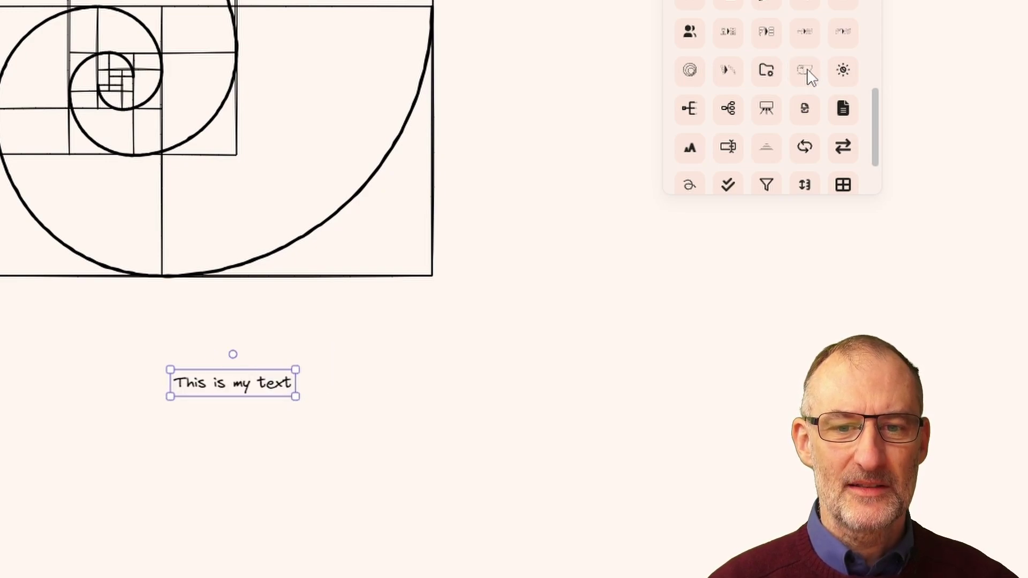
{"action": "left_click", "coordinate": [808, 70]}
{"action": "left_click", "coordinate": [808, 70]}
{"action": "left_click", "coordinate": [807, 70]}
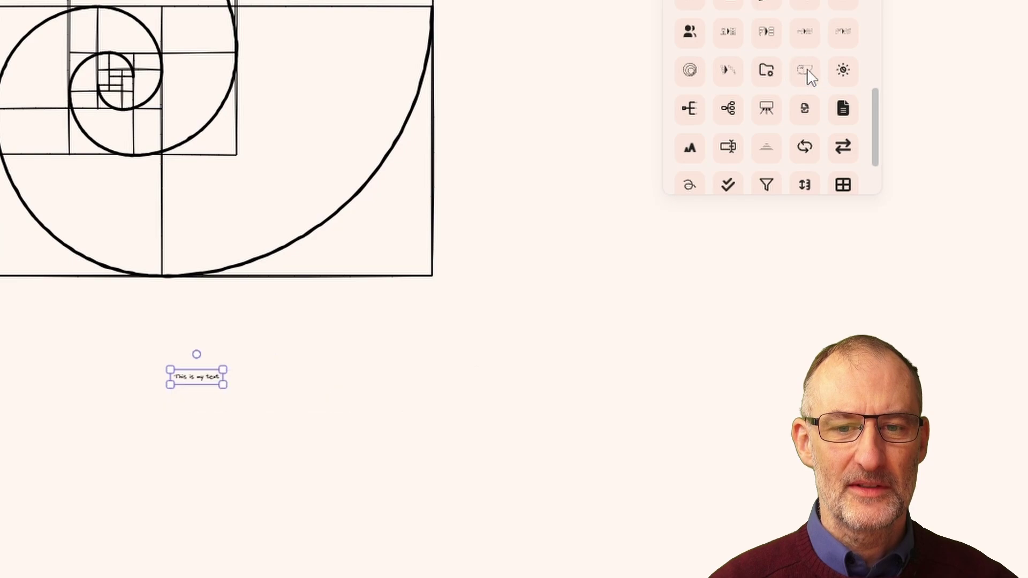
{"action": "left_click", "coordinate": [807, 70]}
{"action": "left_click", "coordinate": [808, 70]}
{"action": "left_click", "coordinate": [807, 70]}
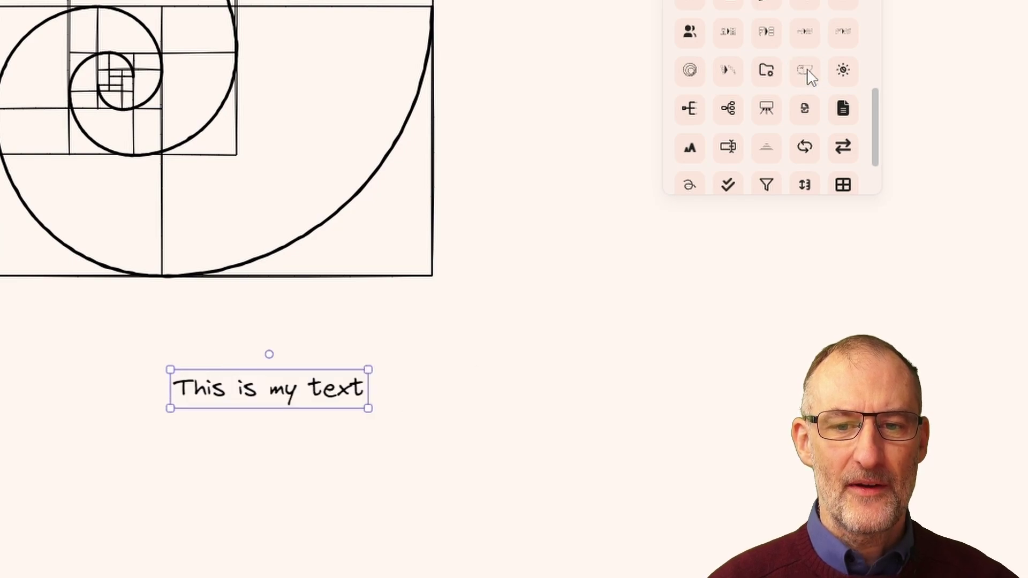
{"action": "left_click", "coordinate": [807, 70]}
Move the text up and left beneath the spiral's left side, then reselect it.
{"action": "left_click_drag", "start_coordinate": [434, 431], "coordinate": [283, 380]}
{"action": "left_click", "coordinate": [488, 450]}
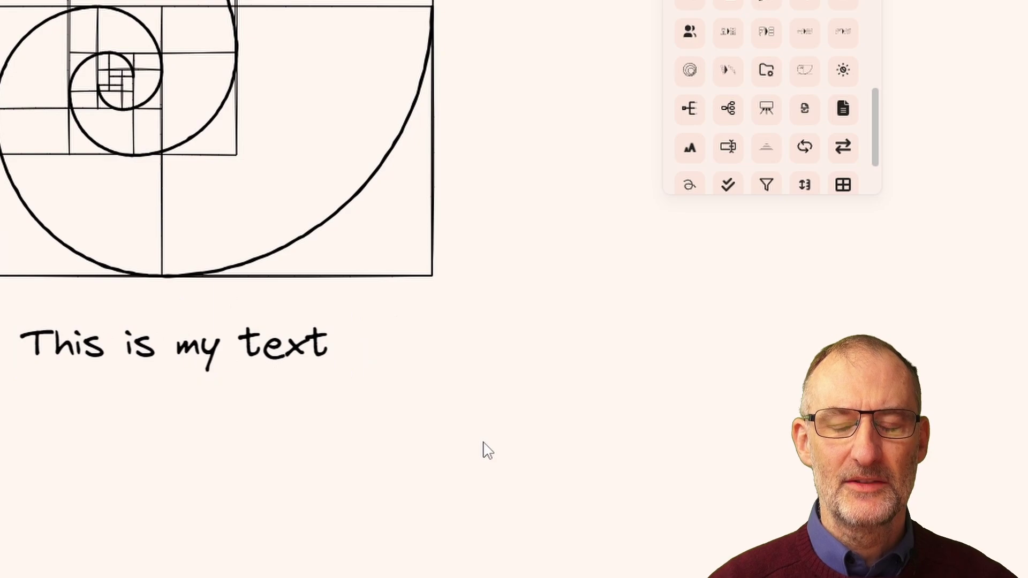
{"action": "left_click", "coordinate": [268, 362]}
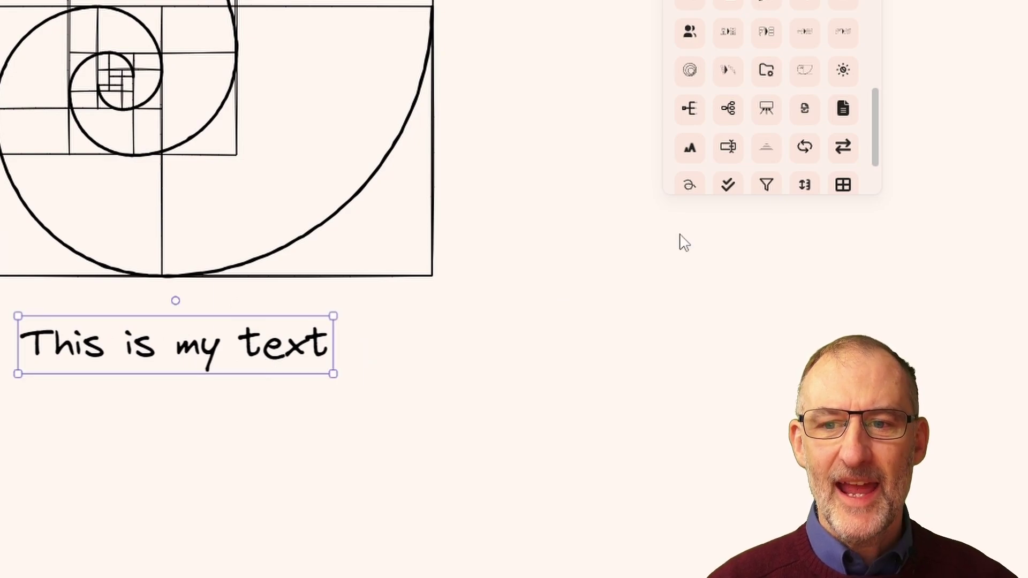
Step the text through golden-ratio sizes until it reaches its largest size.
{"action": "left_click", "coordinate": [806, 75]}
{"action": "left_click", "coordinate": [806, 75]}
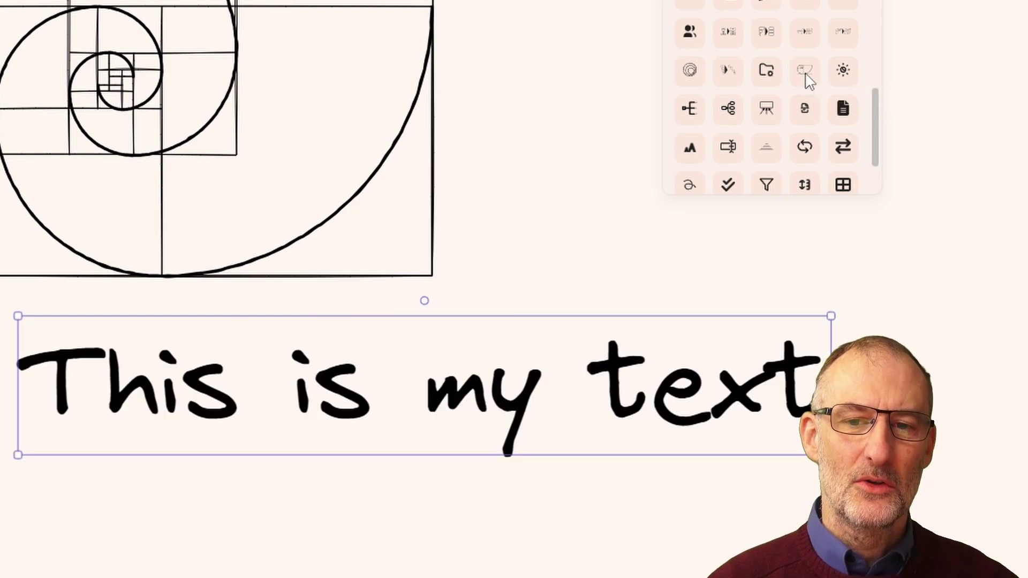
{"action": "left_click", "coordinate": [806, 75]}
{"action": "left_click", "coordinate": [806, 75]}
{"action": "left_click", "coordinate": [807, 75]}
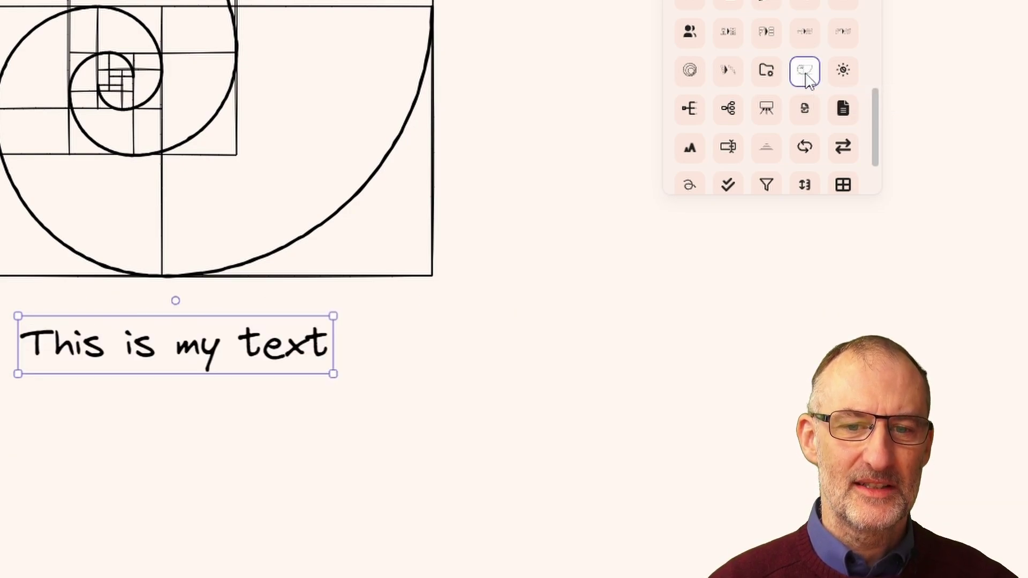
{"action": "left_click", "coordinate": [806, 75]}
{"action": "left_click", "coordinate": [806, 75]}
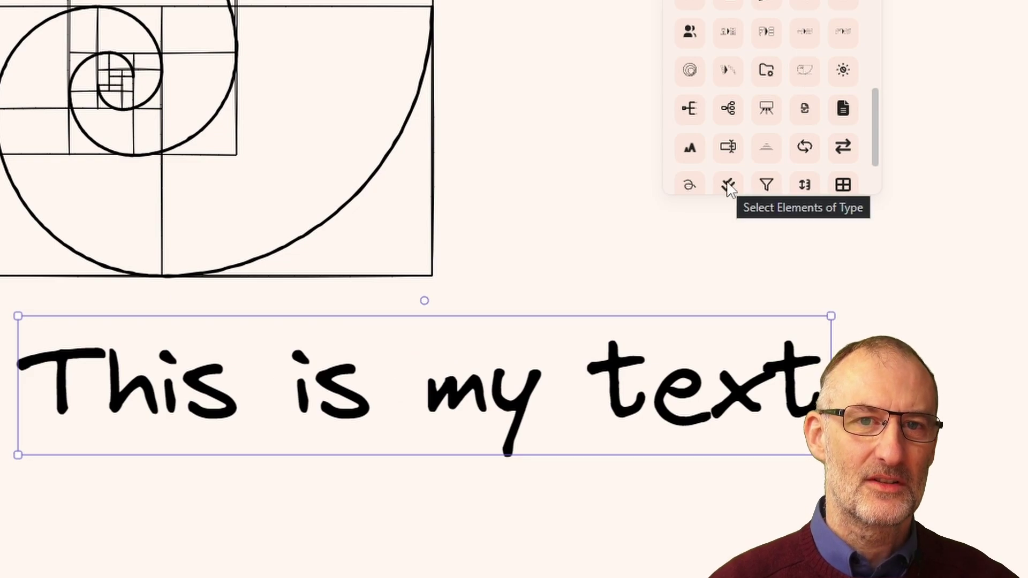